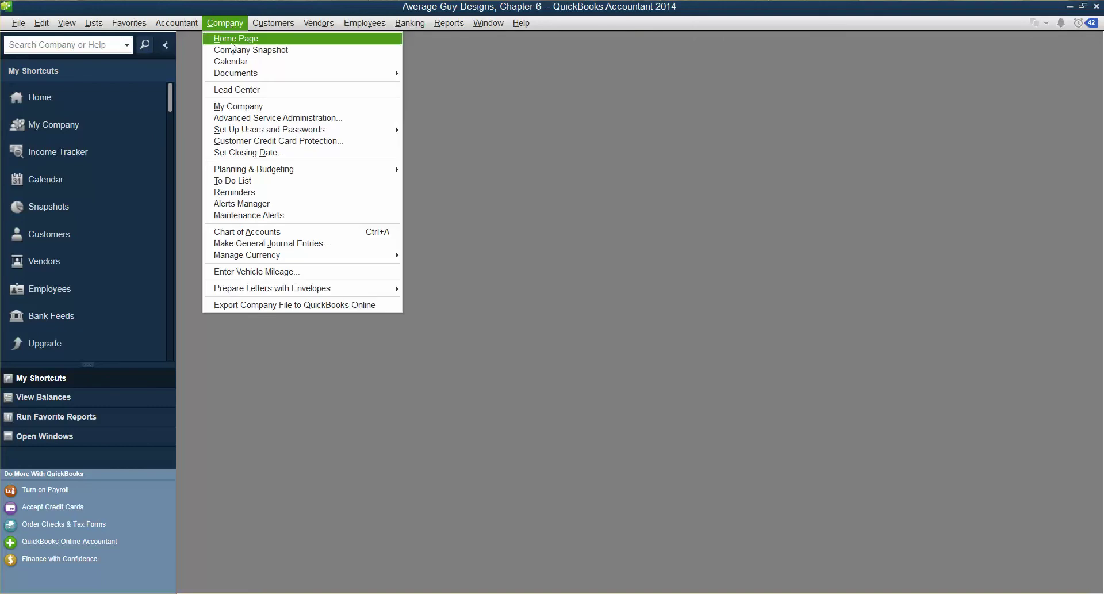
# Step: Open the Home page and start an inventory receipt without a bill for the vendor Allison Fox Designs
pyautogui.click(231, 39)
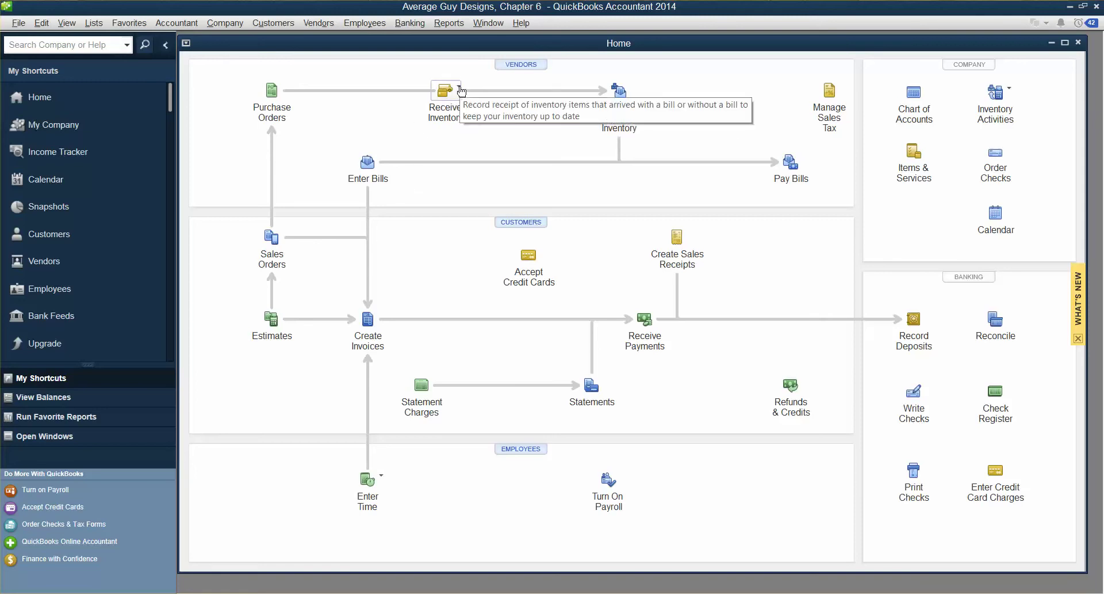
pyautogui.click(460, 90)
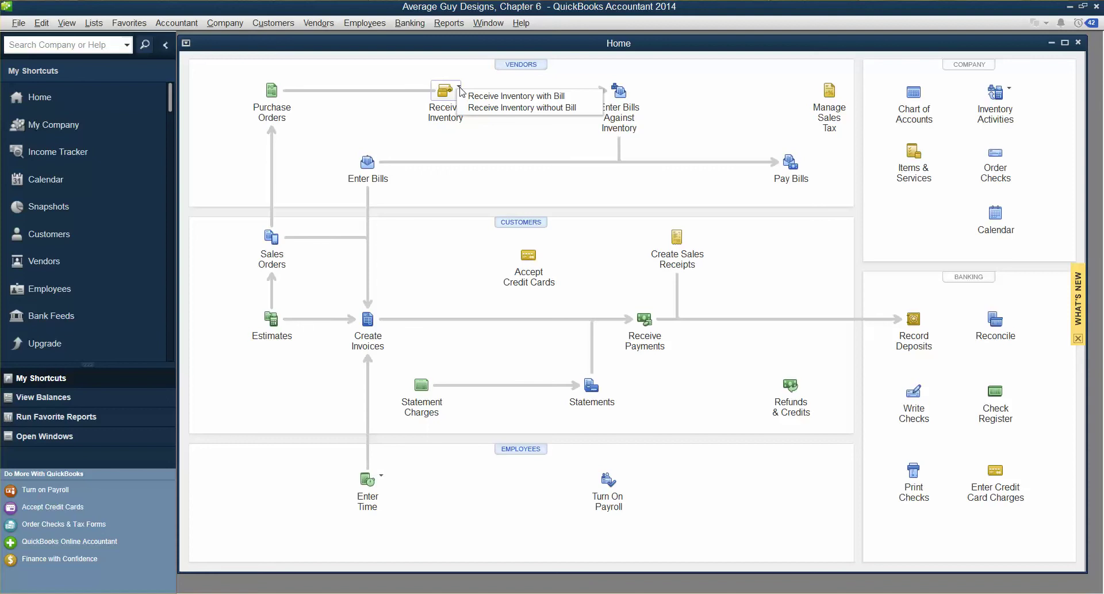
pyautogui.click(487, 112)
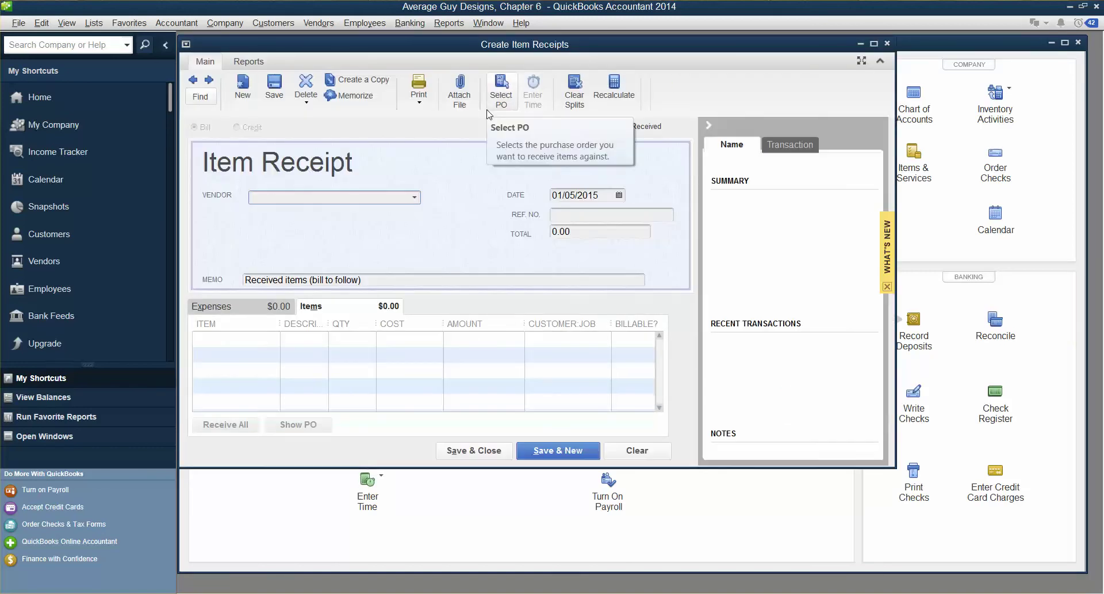
pyautogui.write('Allison Fox Designs')
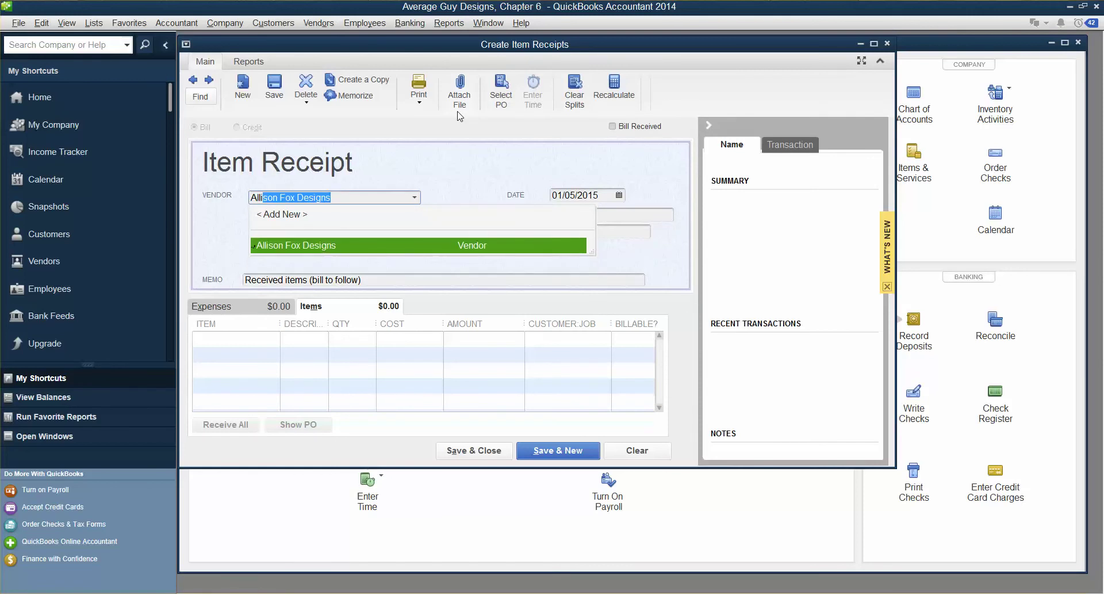
pyautogui.press('Tab')
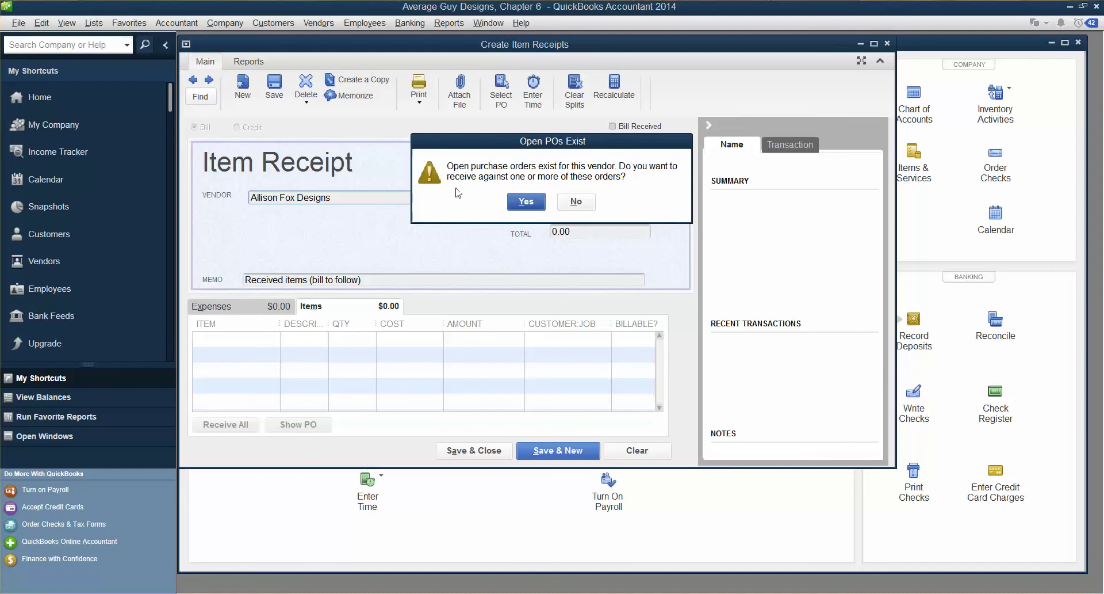
# Step: Receive the items against Allison Fox Designs' open purchase order dated 01/05/2015
pyautogui.click(525, 202)
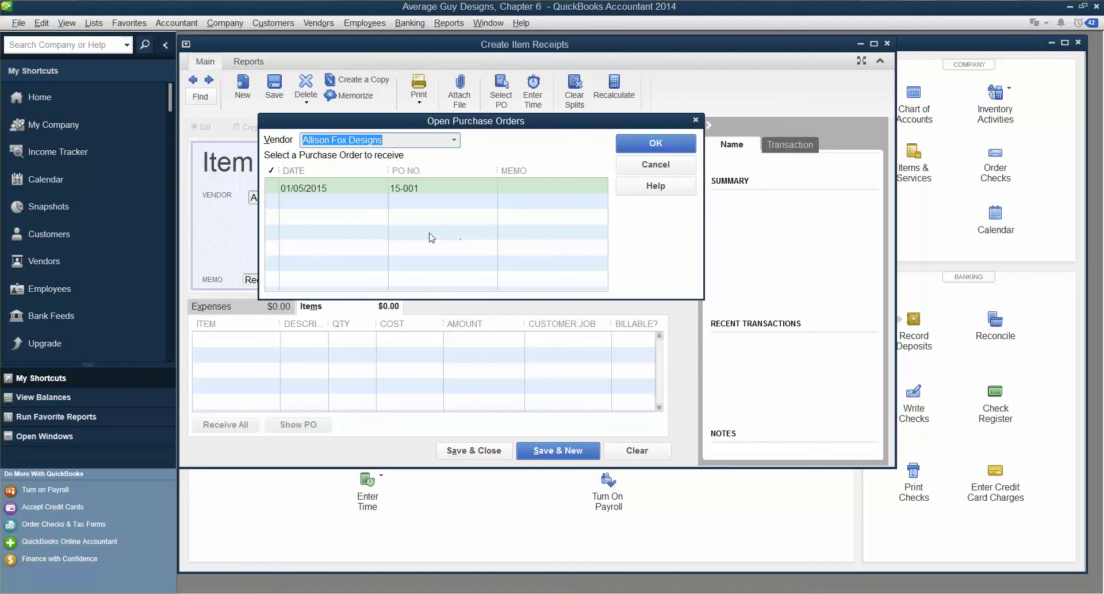
pyautogui.click(272, 188)
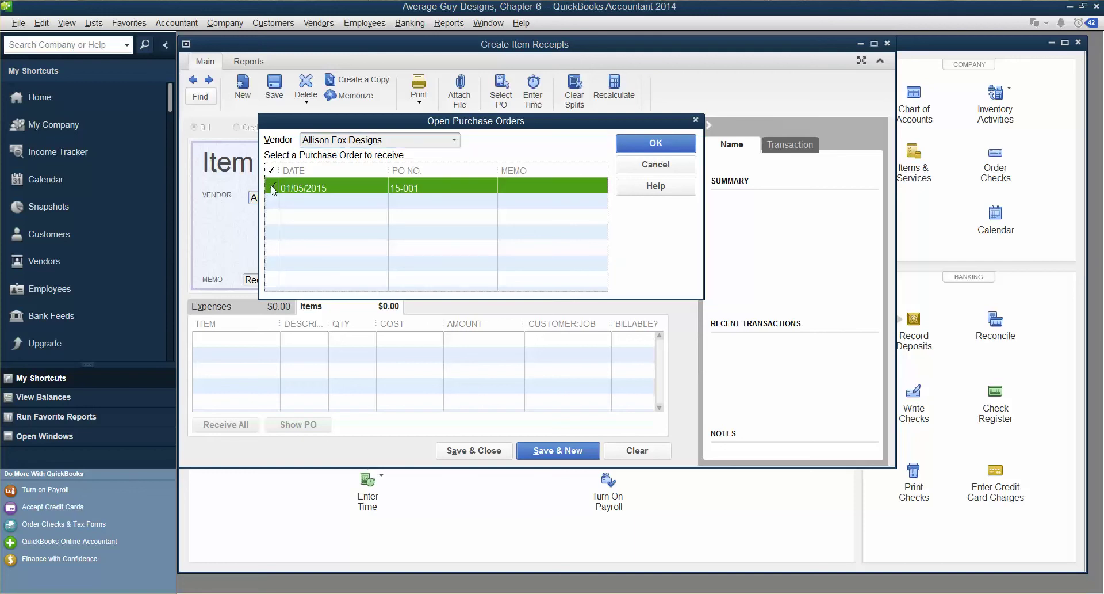
pyautogui.click(655, 143)
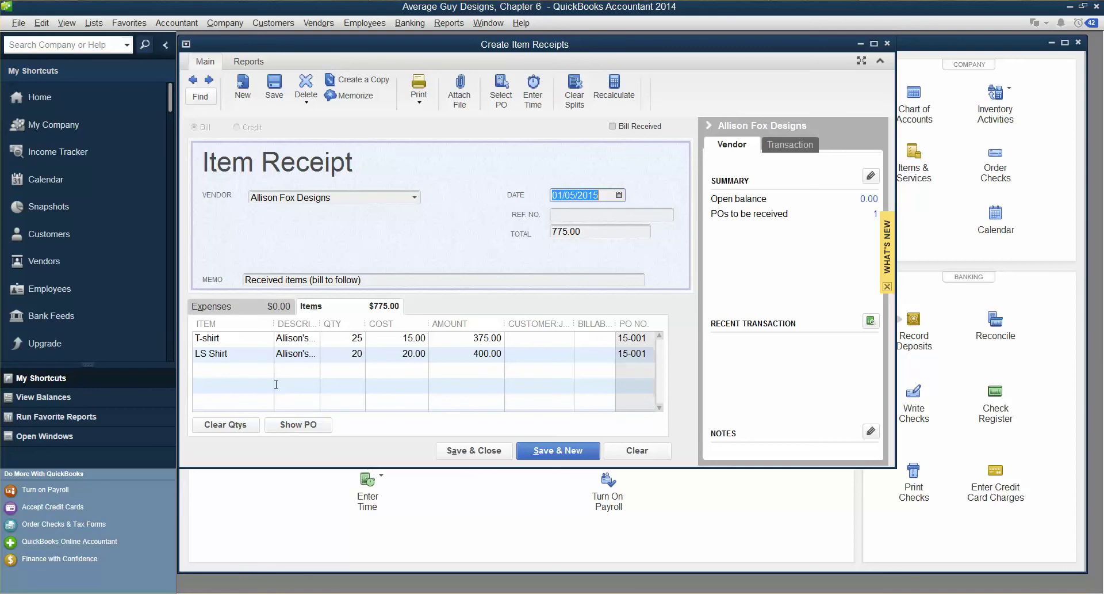
# Step: Date the item receipt 01/12/2015, then save and close it
pyautogui.click(619, 195)
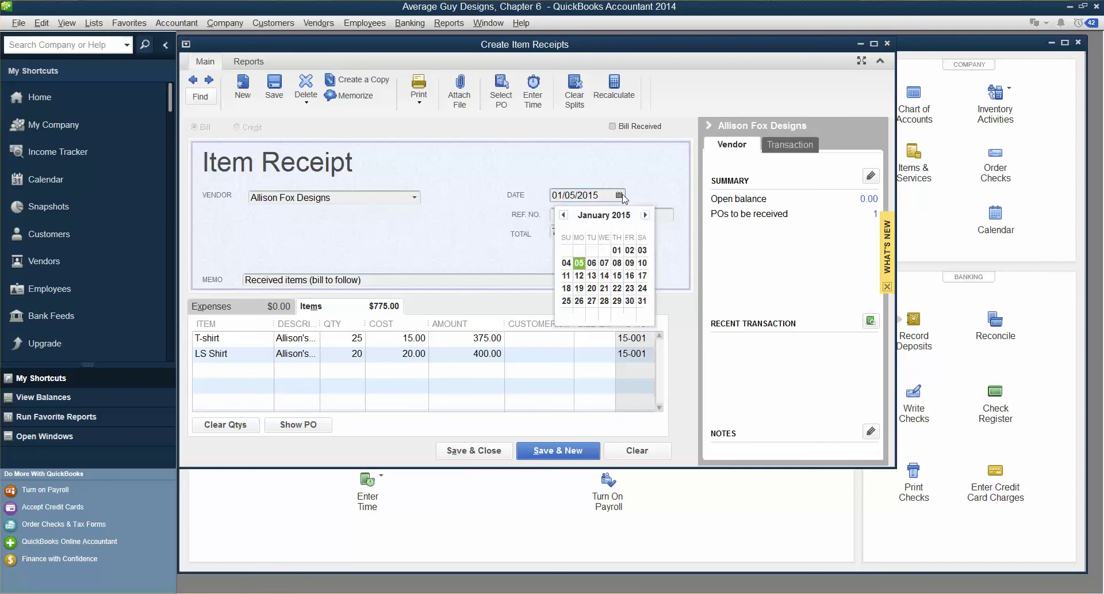
pyautogui.click(579, 275)
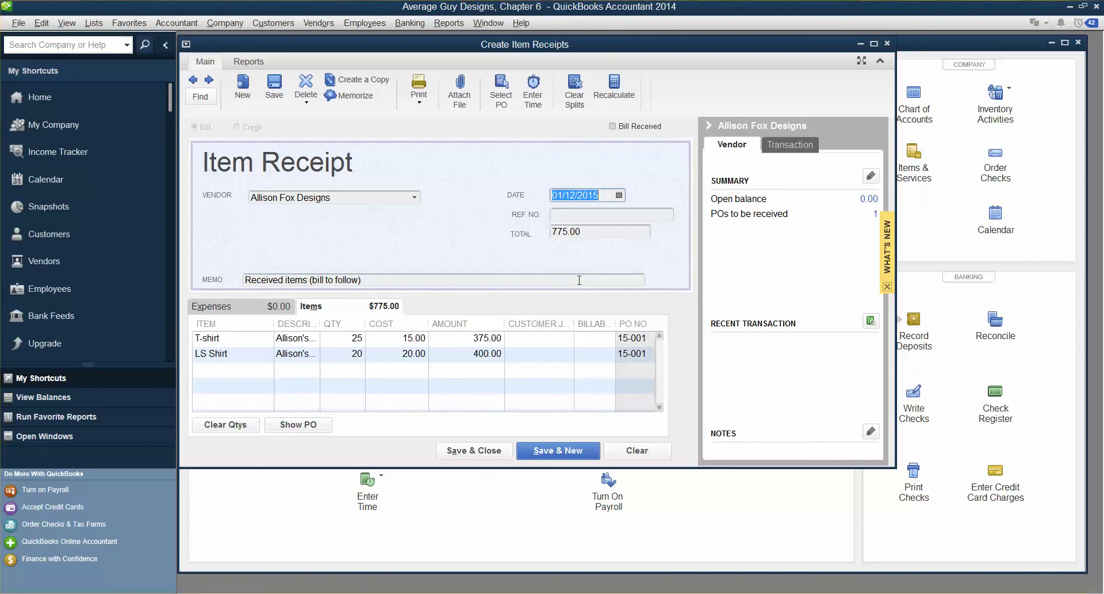
pyautogui.click(484, 450)
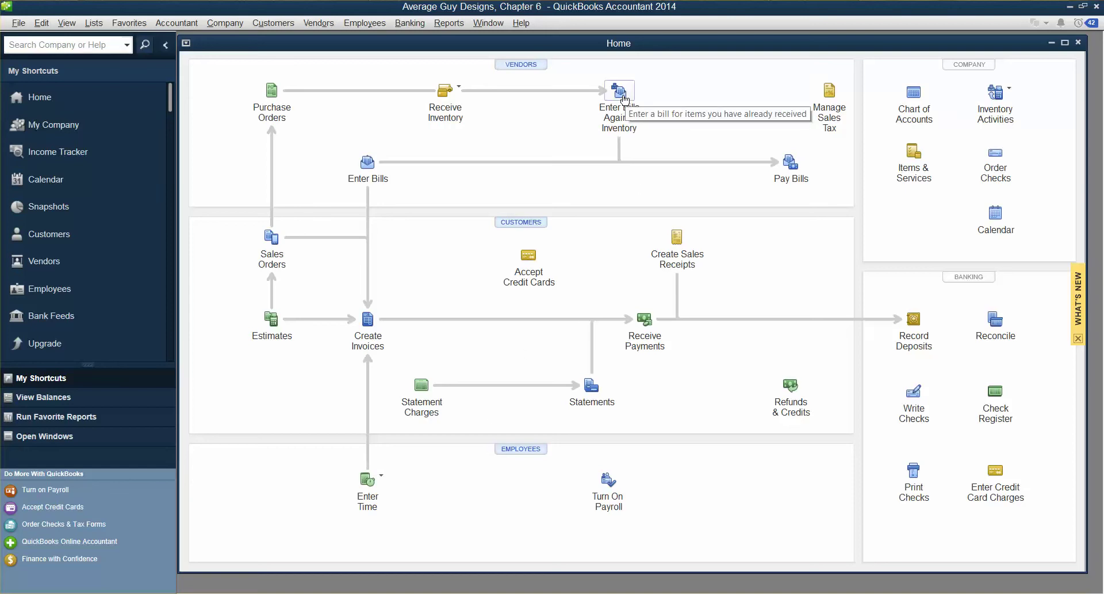
# Step: Start a bill against received inventory using the 01/12/2015 item receipt from Allison Fox Designs
pyautogui.click(625, 99)
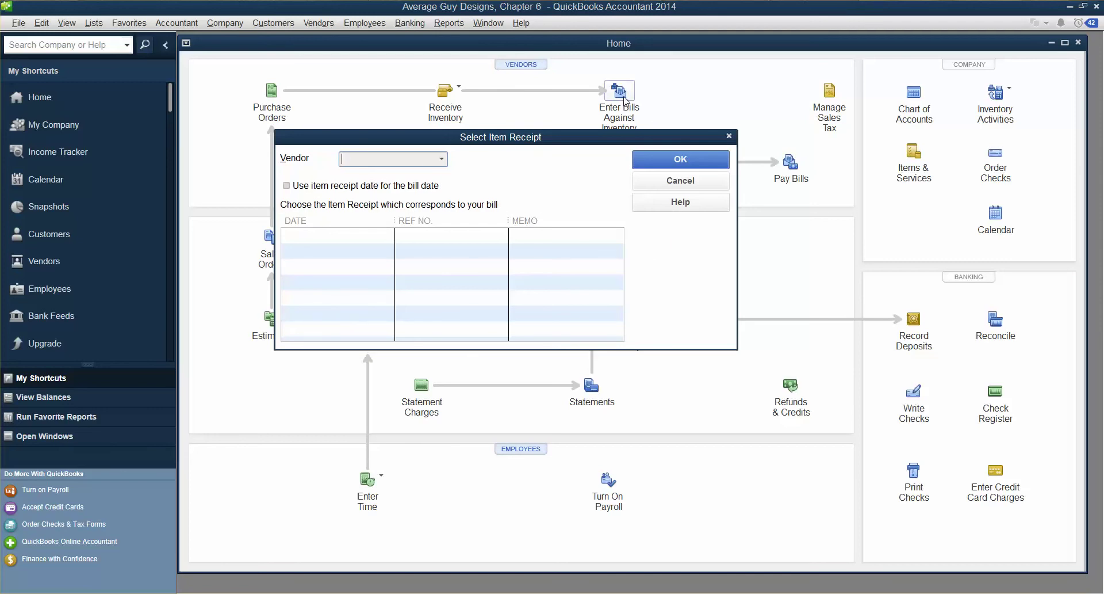
pyautogui.write('Allen Brothers Grocery')
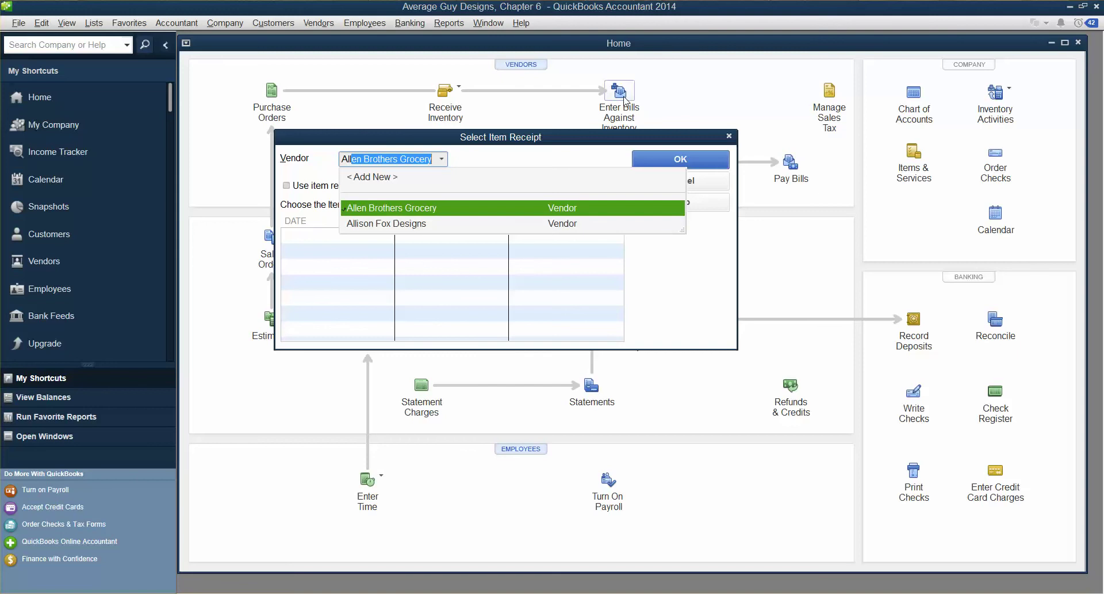
pyautogui.click(394, 223)
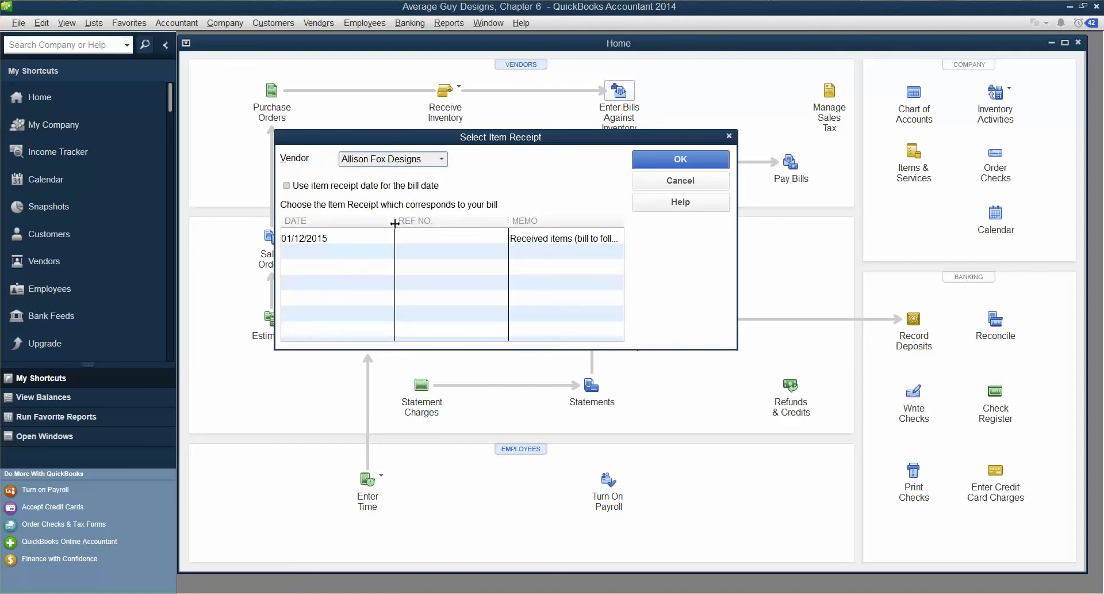
pyautogui.click(397, 223)
pyautogui.click(352, 241)
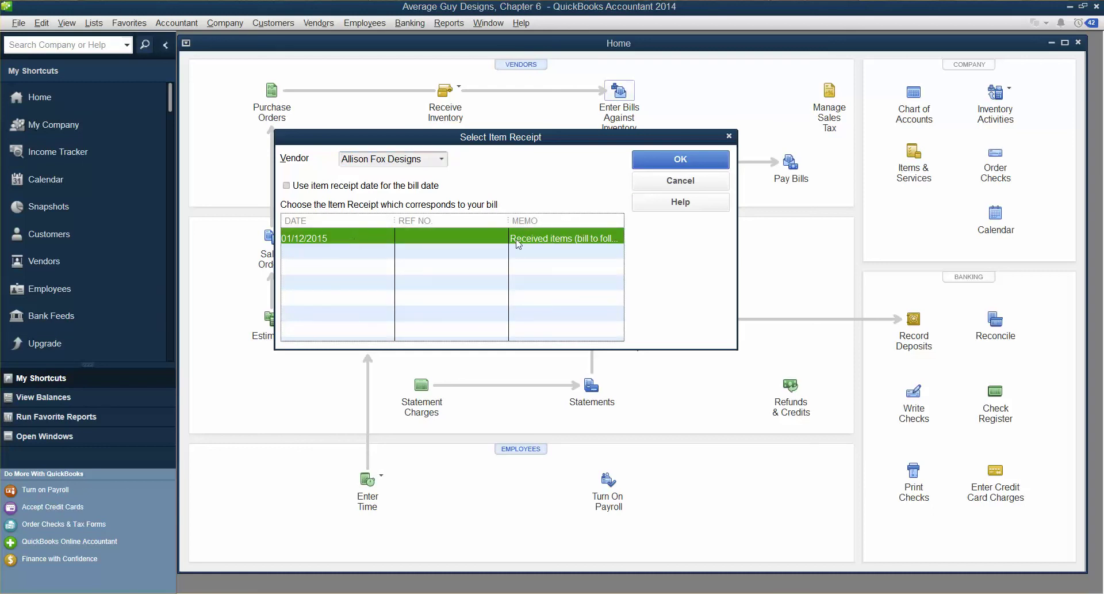
pyautogui.click(671, 163)
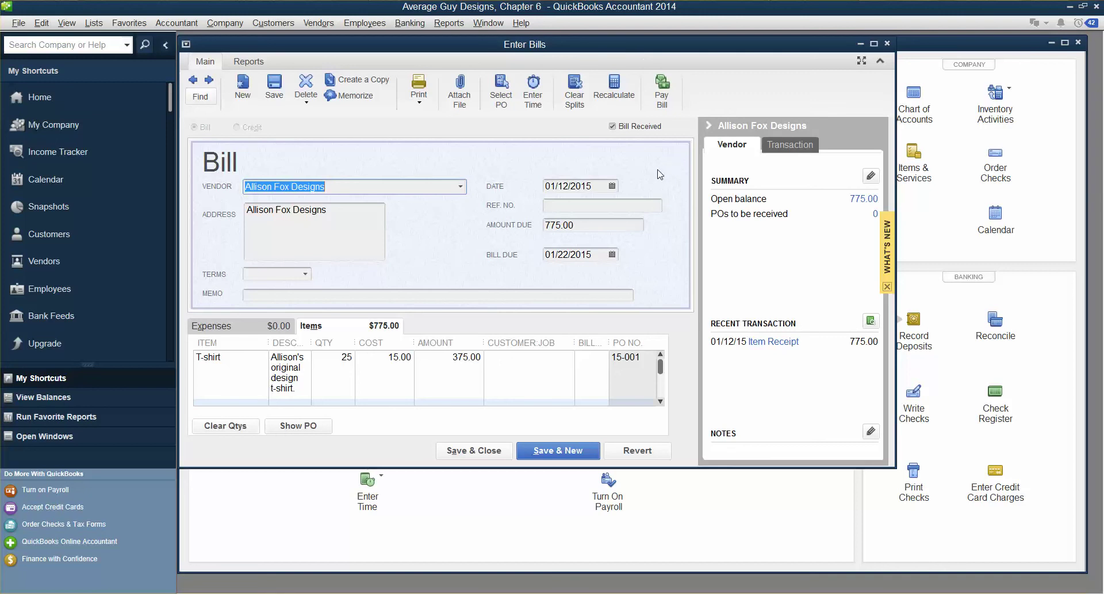
# Step: Set the Allison Fox Designs bill date to 01/15/2015, then save and close the bill, recording the changes
pyautogui.click(612, 186)
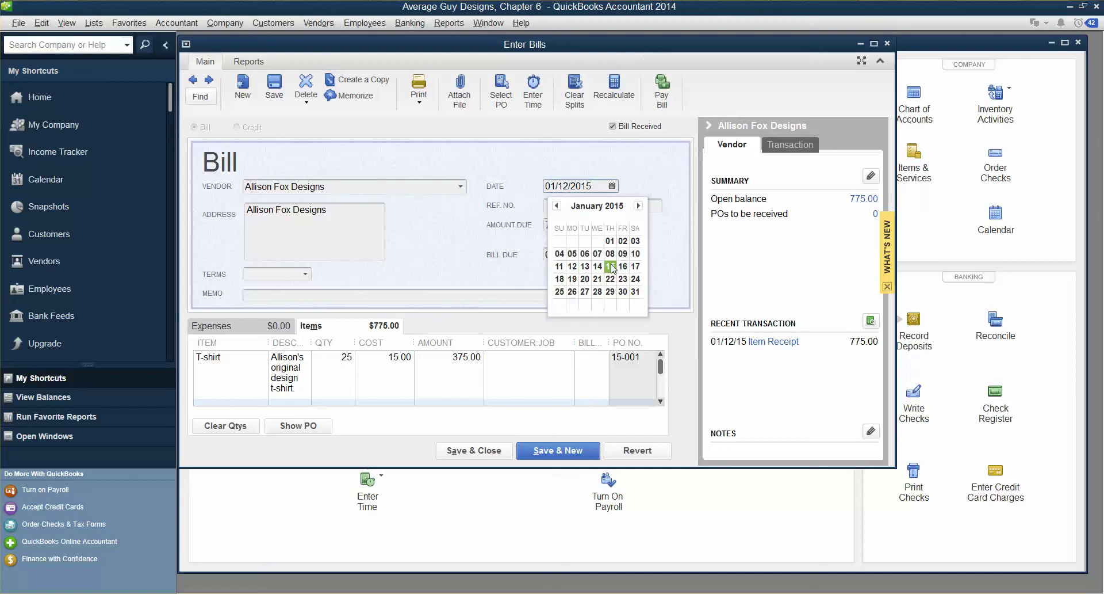
pyautogui.click(614, 269)
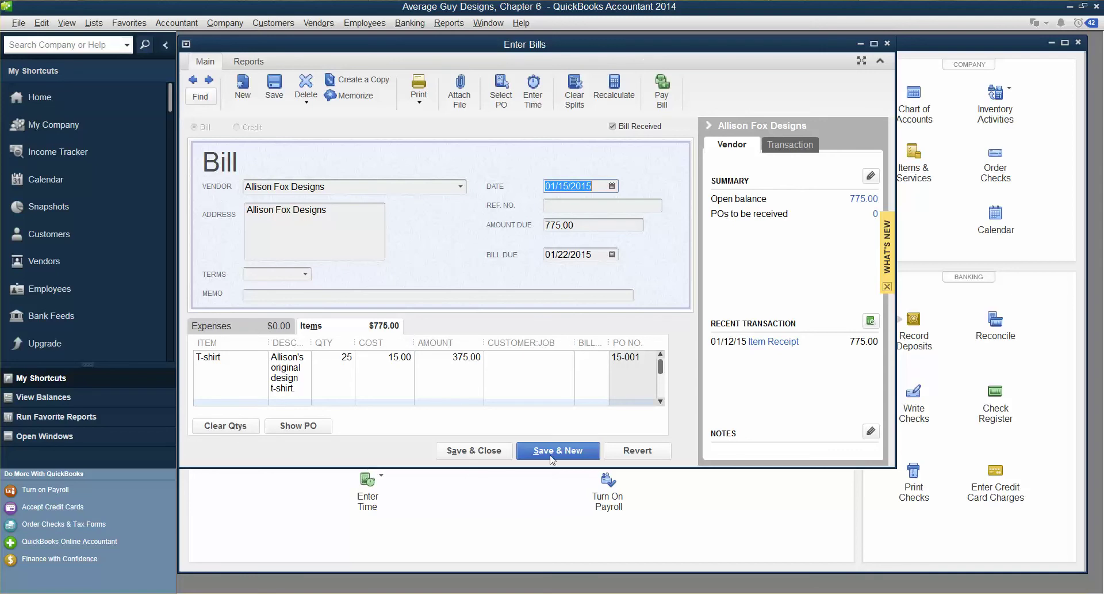
pyautogui.click(492, 454)
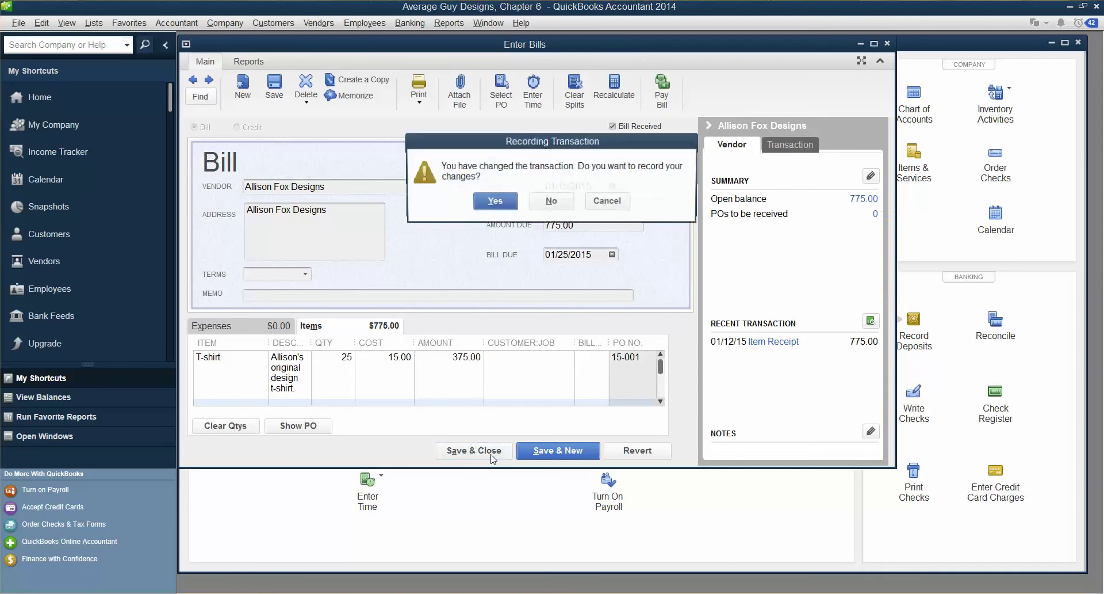
pyautogui.click(493, 201)
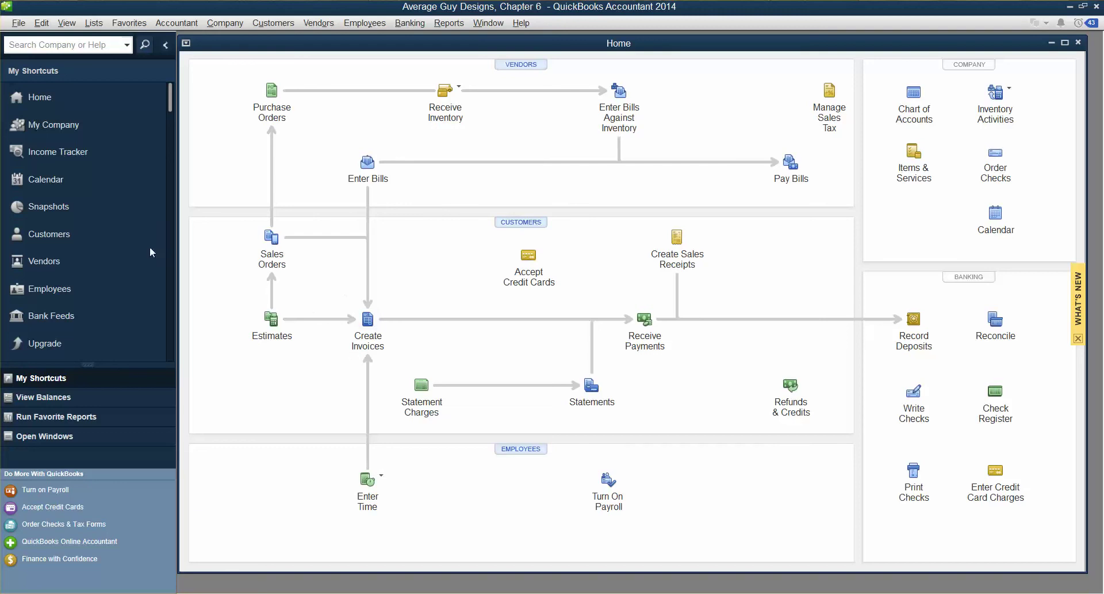
# Step: Start receiving inventory with a bill for the vendor Knit a Bit
pyautogui.click(459, 87)
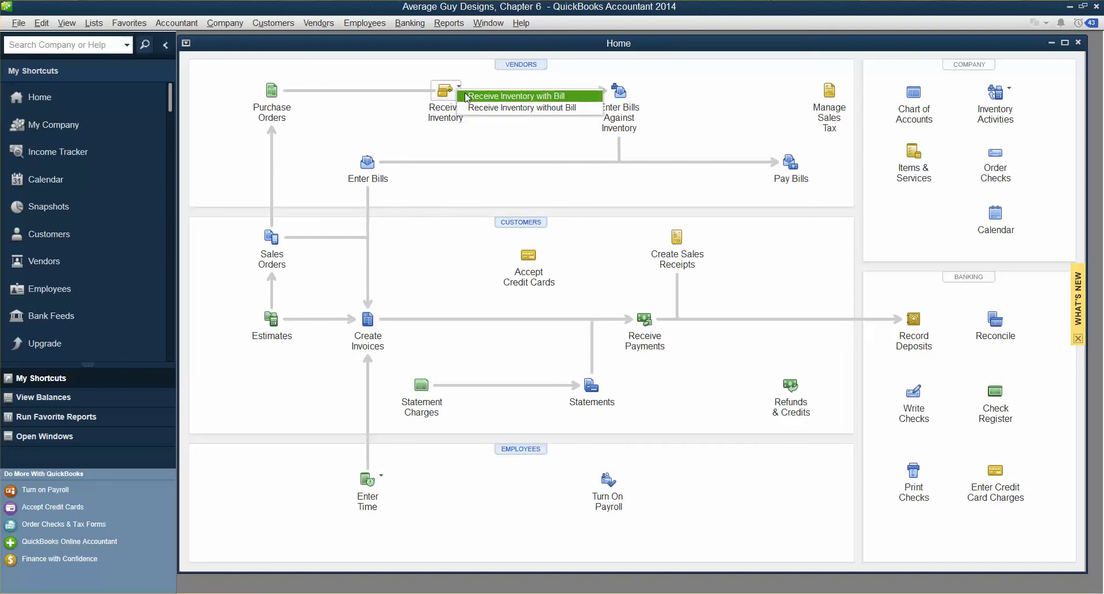
pyautogui.click(483, 101)
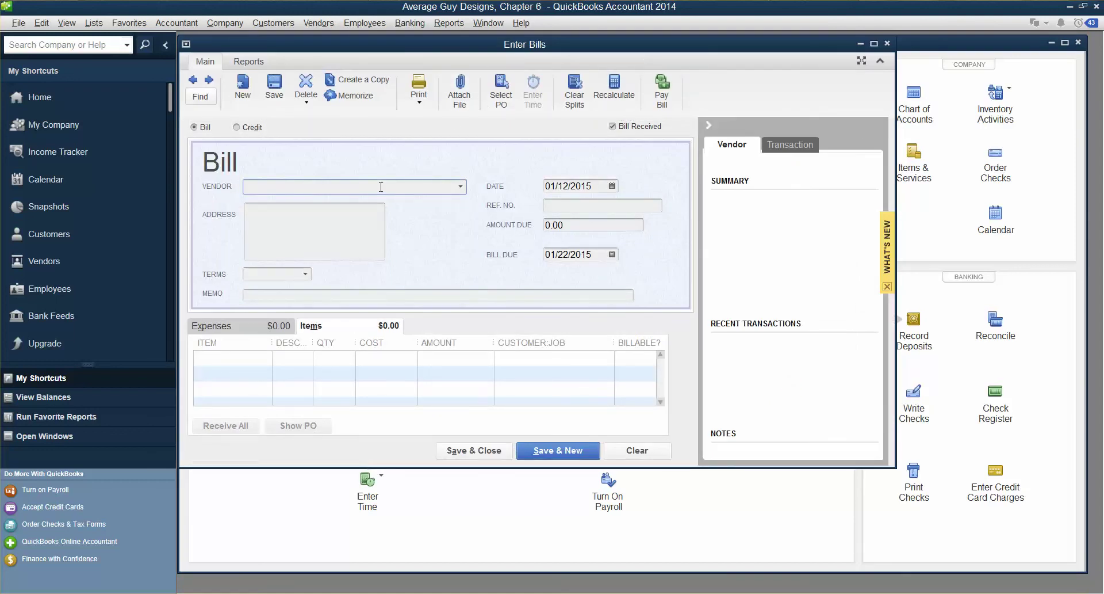
pyautogui.write('kk')
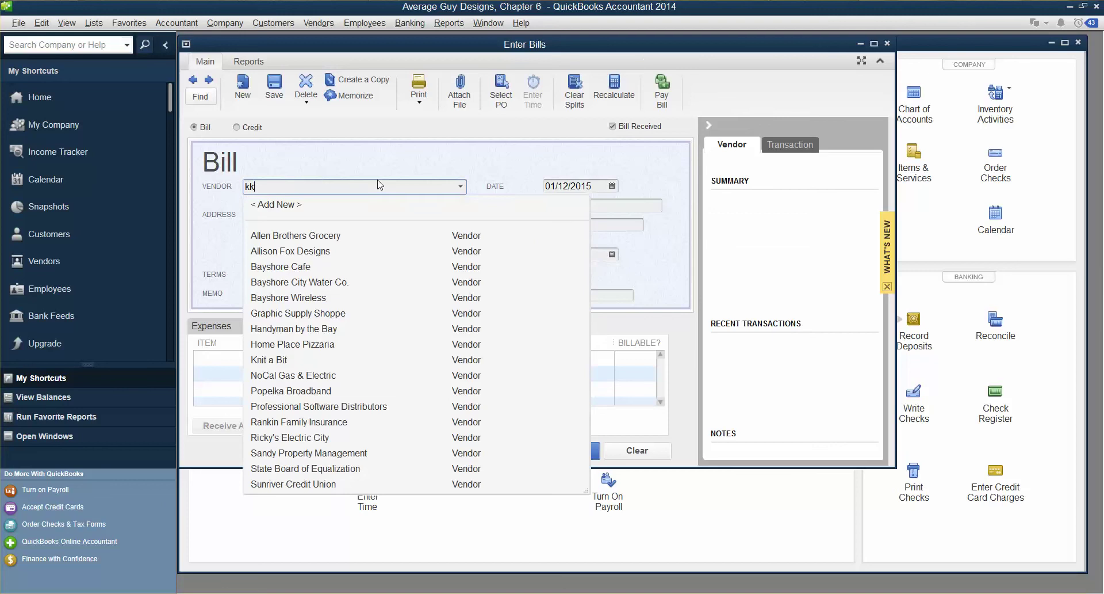
pyautogui.press('BackSpace')
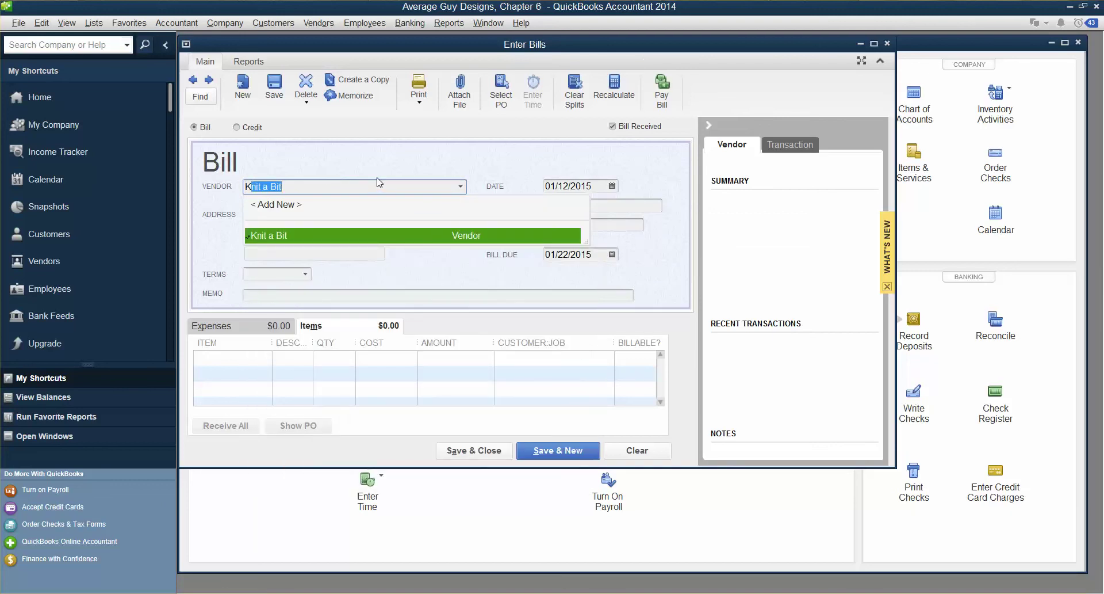
pyautogui.press('Tab')
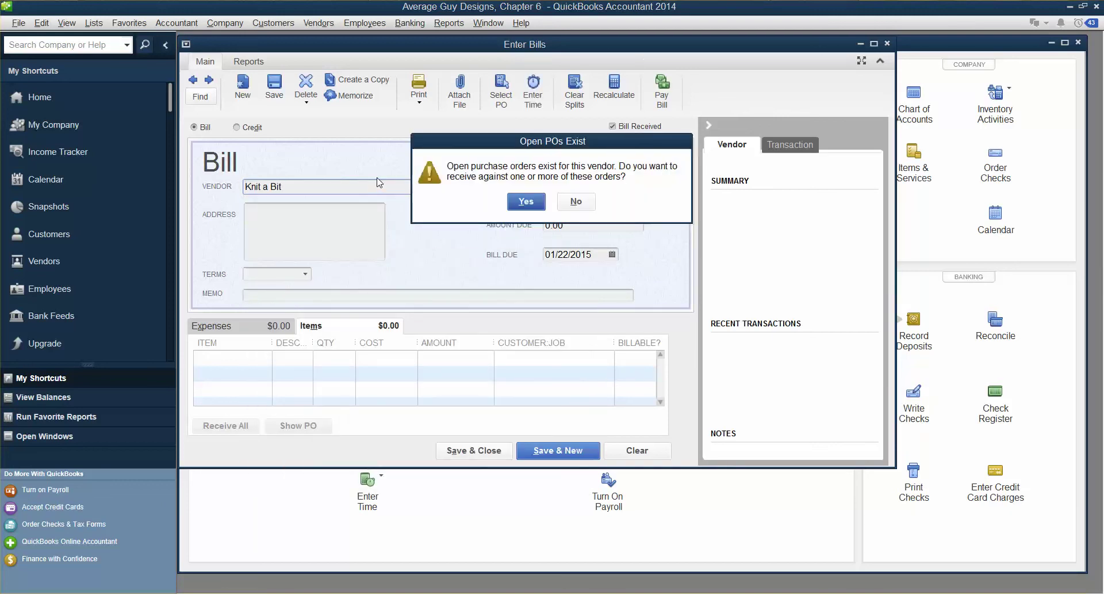
# Step: Fill the bill from Knit a Bit's open purchase order dated 01/05/2015
pyautogui.click(526, 202)
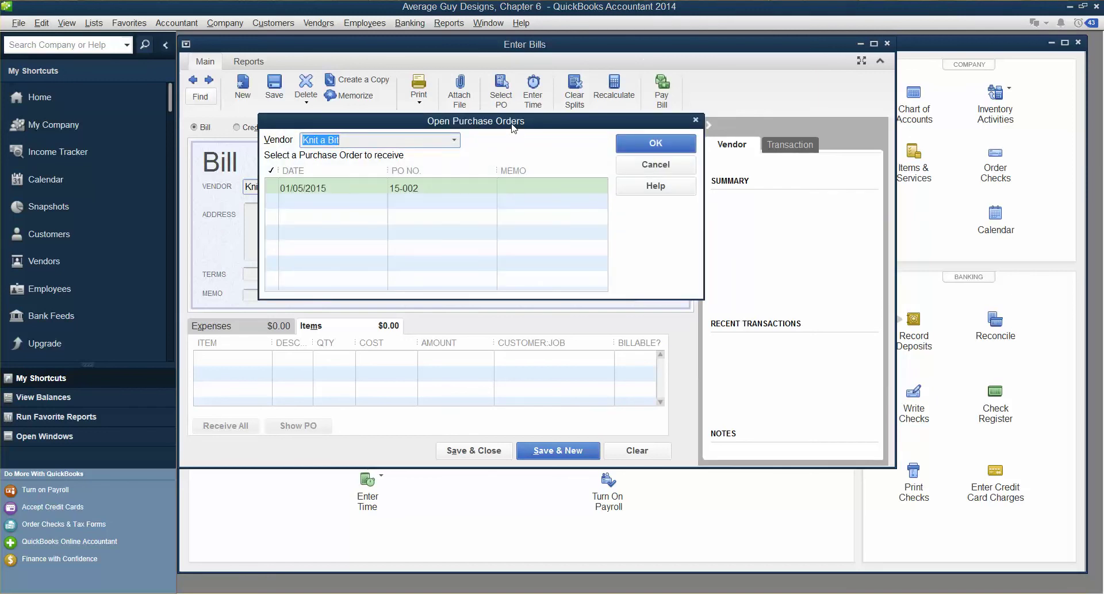
pyautogui.click(273, 188)
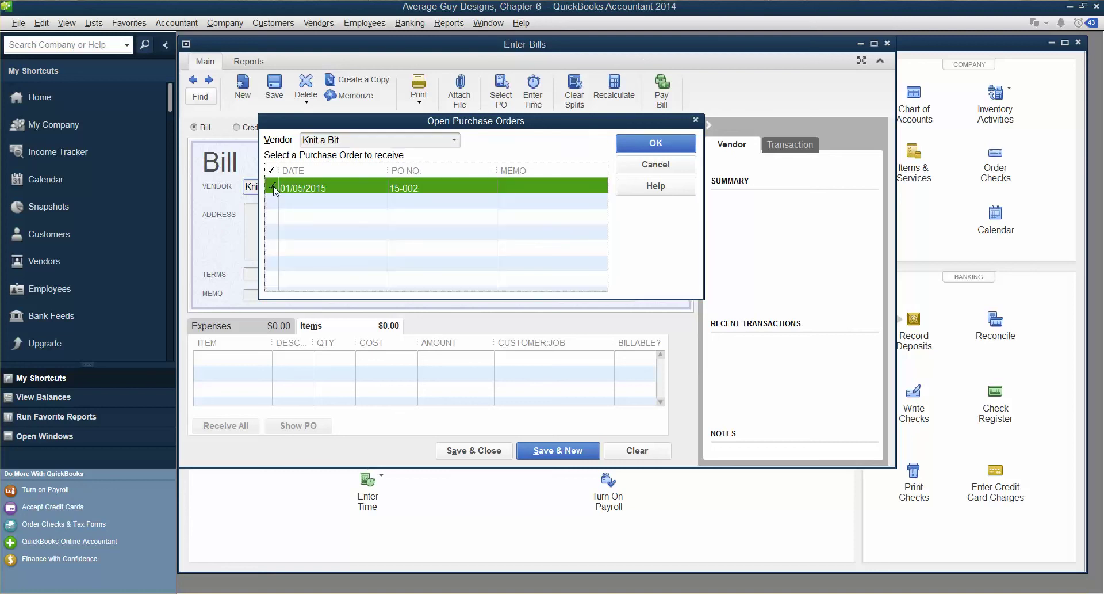
pyautogui.click(656, 144)
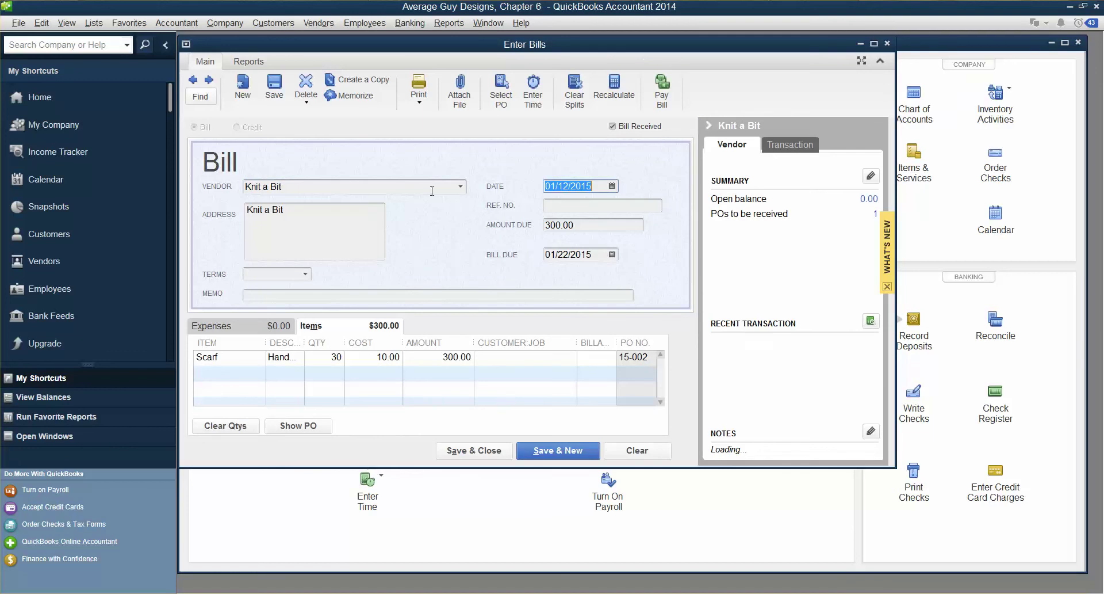
# Step: Set the Knit a Bit bill date to 01/16/2015 and its payment terms to 1% 10 Net 30
pyautogui.click(320, 214)
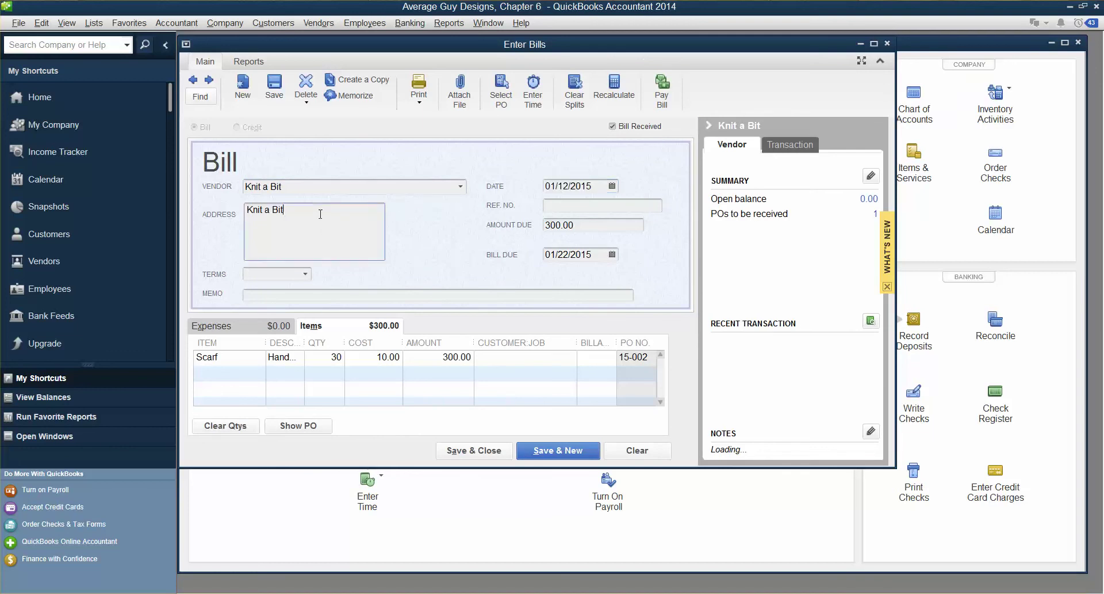
pyautogui.click(612, 186)
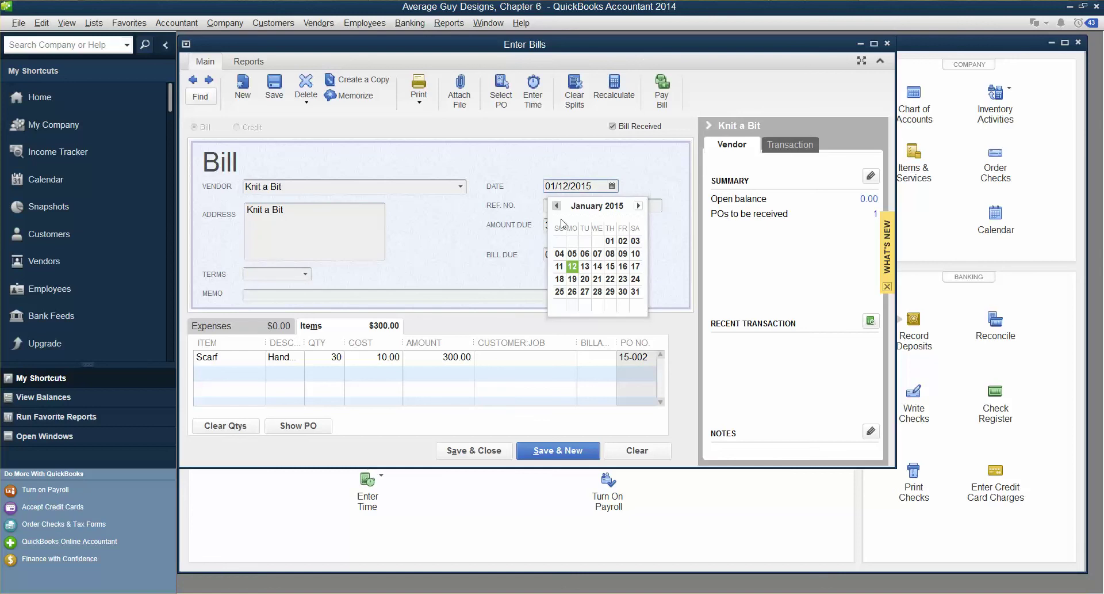
pyautogui.click(622, 267)
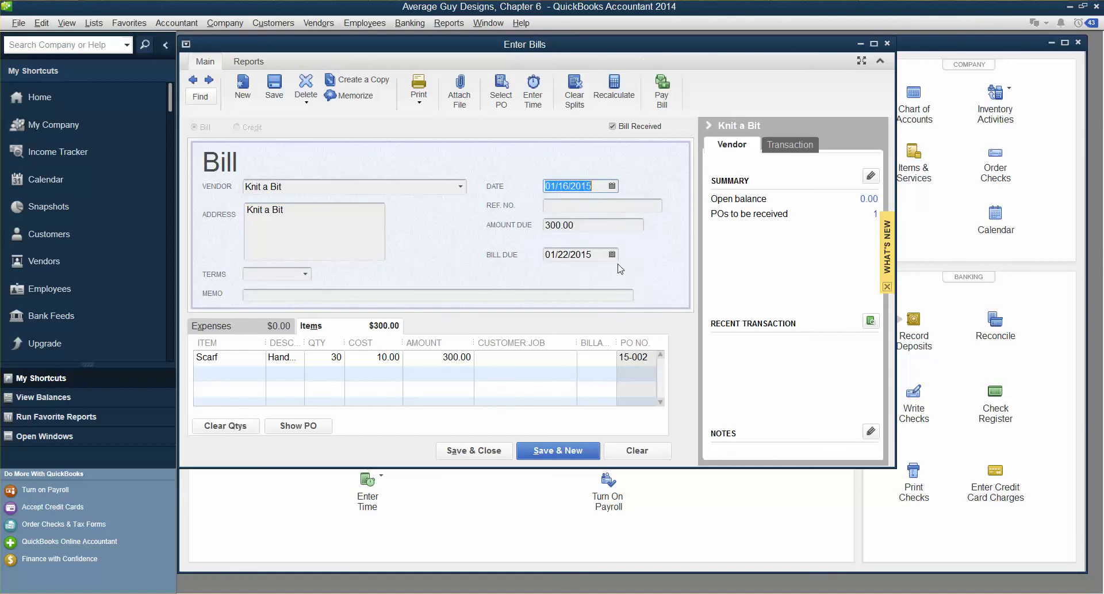
pyautogui.click(305, 274)
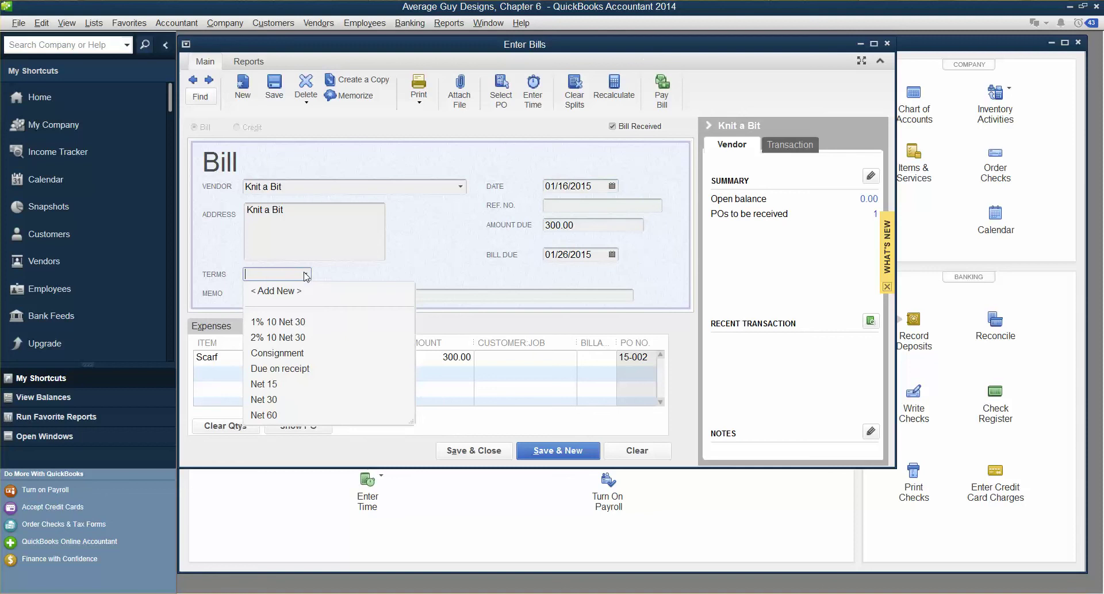
pyautogui.click(294, 323)
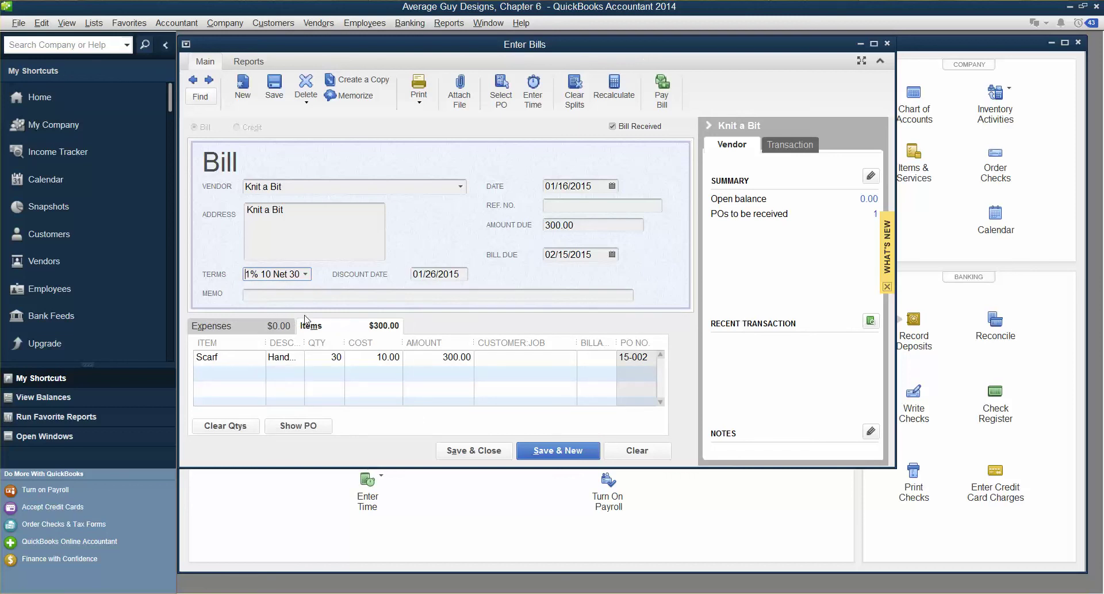
# Step: Enter AGD-01-2015 as the memo of the Knit a Bit bill
pyautogui.click(310, 294)
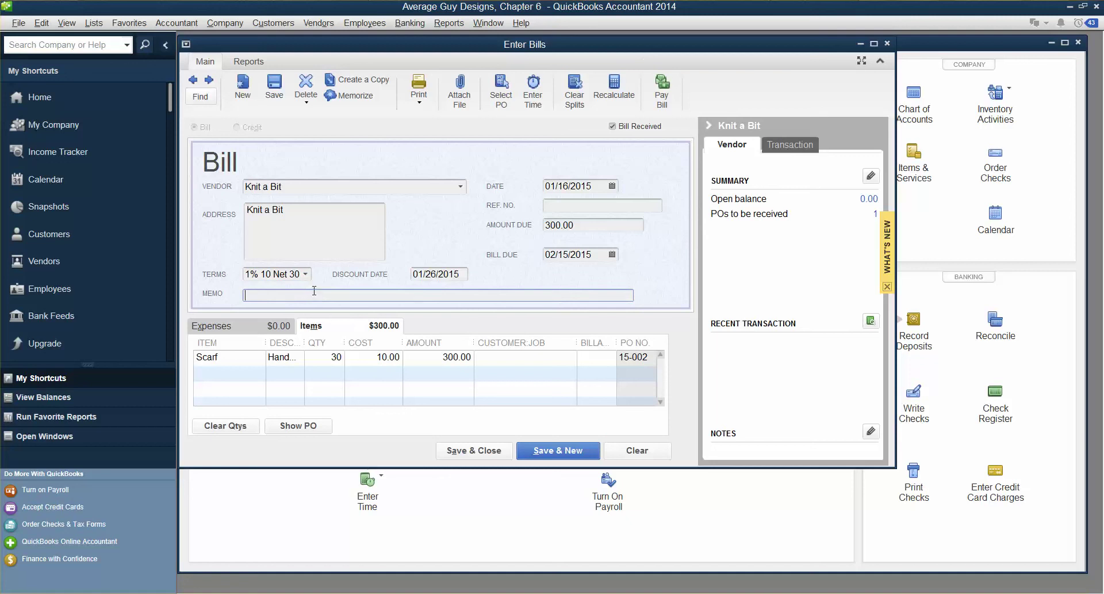
pyautogui.write('AGD-01-2015')
pyautogui.click(579, 221)
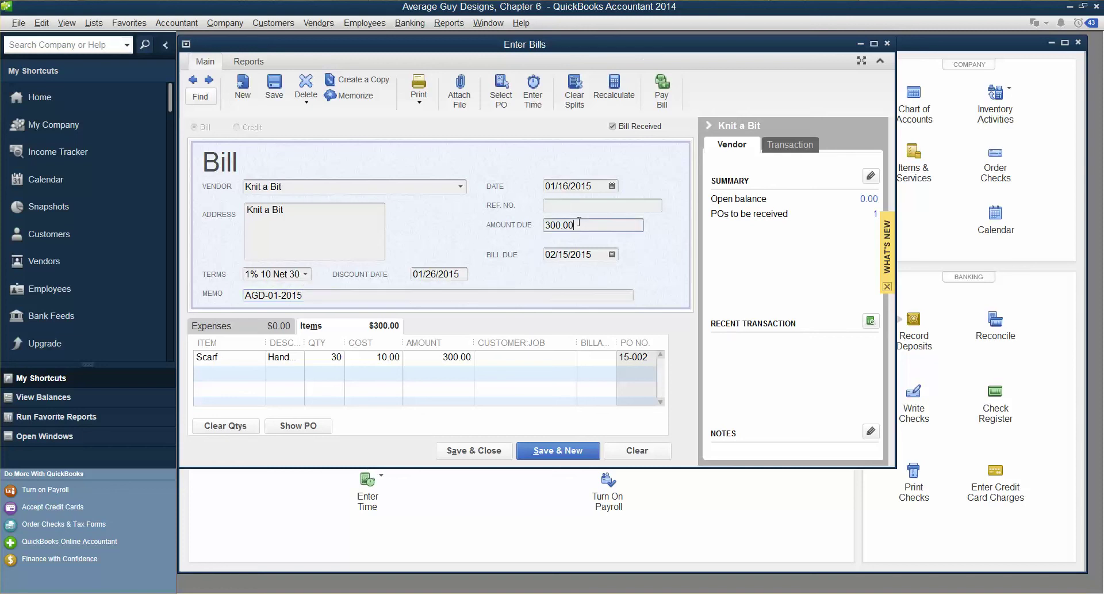
# Step: Set the Knit a Bit bill's amount due to 275.00 and copy the memo AGD-01-2015 into the reference number
pyautogui.moveTo(579, 221); pyautogui.dragTo(469, 223)
pyautogui.write('275.00')
pyautogui.moveTo(303, 296); pyautogui.dragTo(246, 295)
pyautogui.rightClick(277, 298)
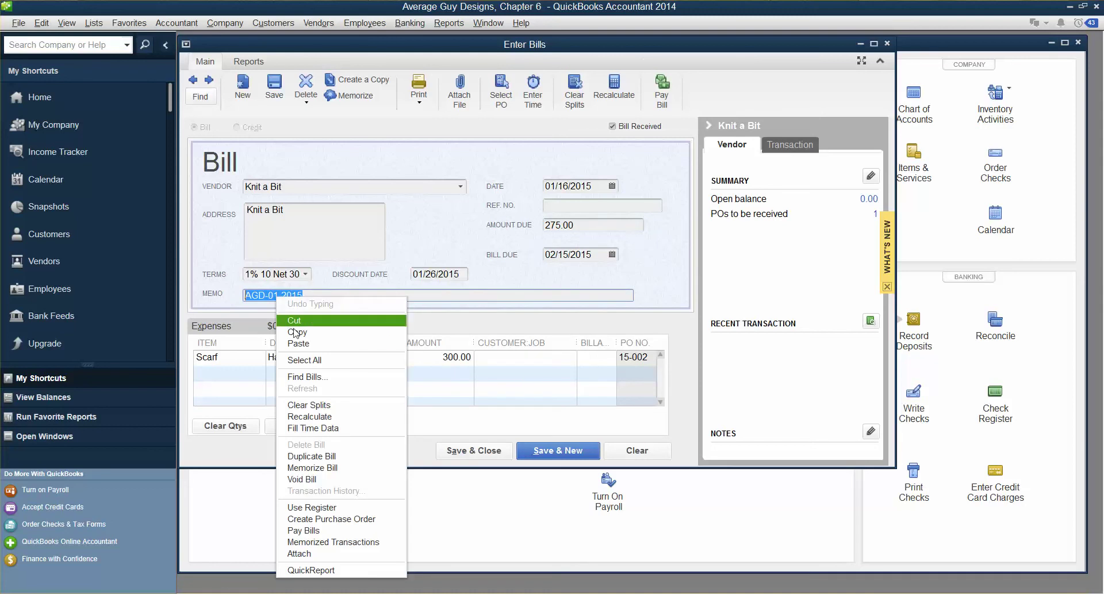
pyautogui.click(296, 332)
pyautogui.click(556, 207)
pyautogui.rightClick(556, 208)
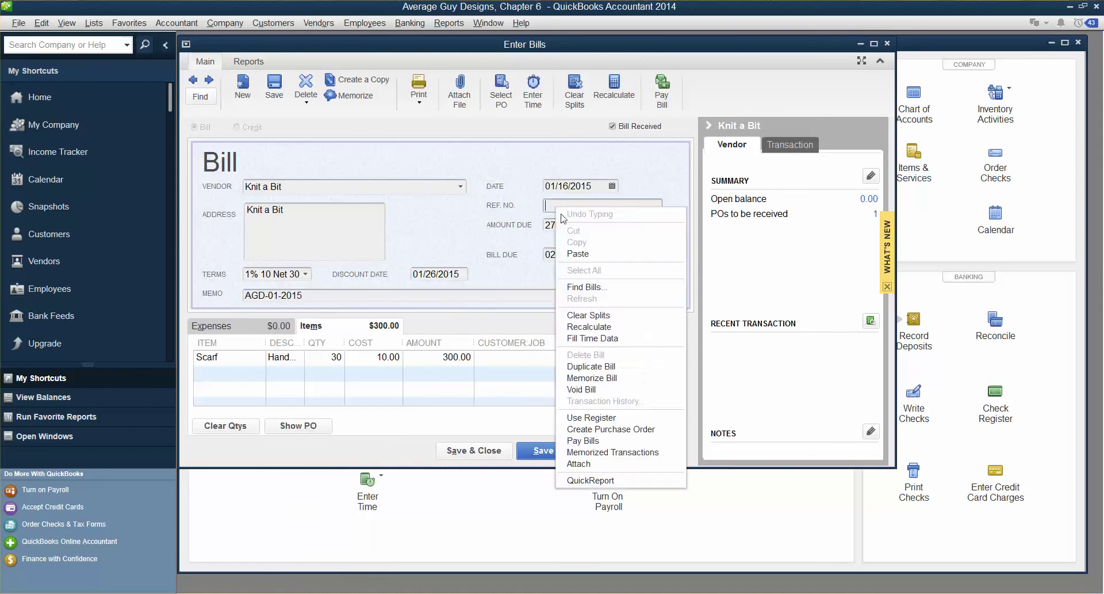
pyautogui.click(578, 254)
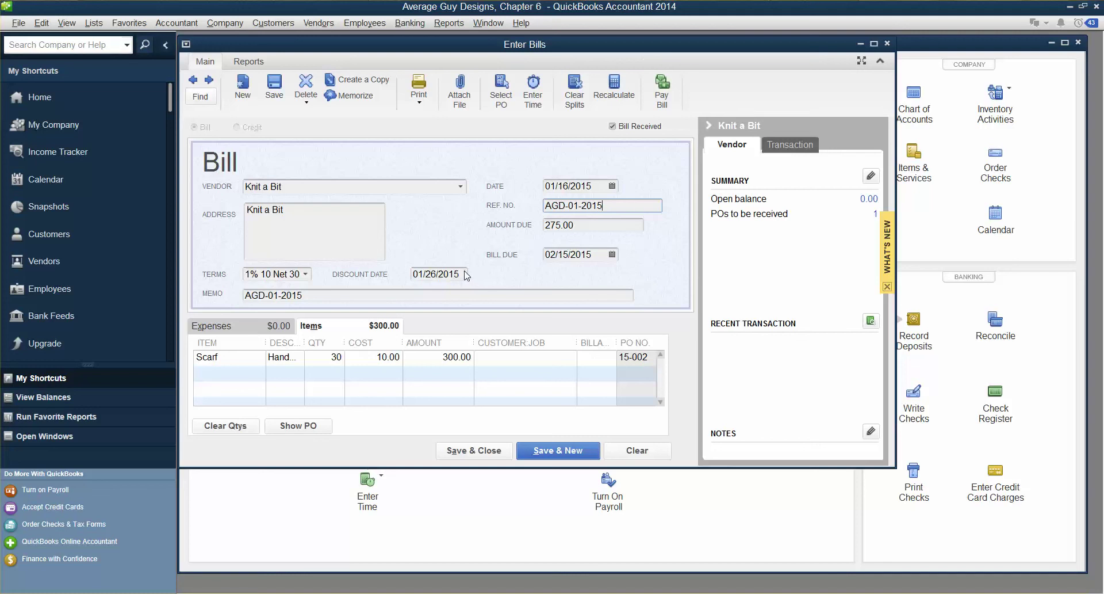
# Step: Set the received quantity of the Scarf item on the bill to 25
pyautogui.click(328, 356)
pyautogui.write('25')
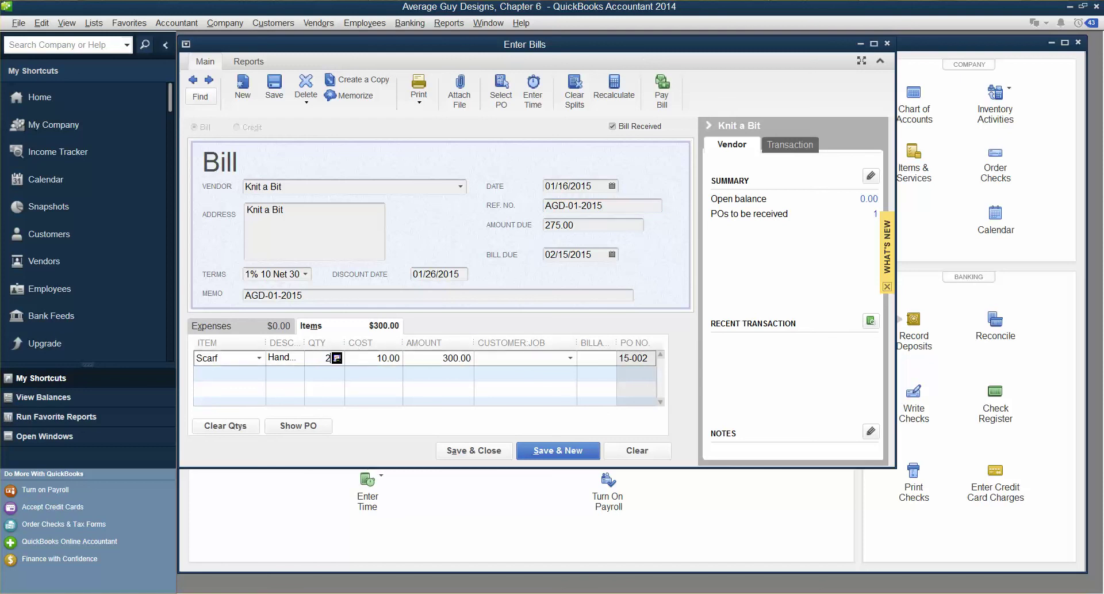
pyautogui.click(362, 354)
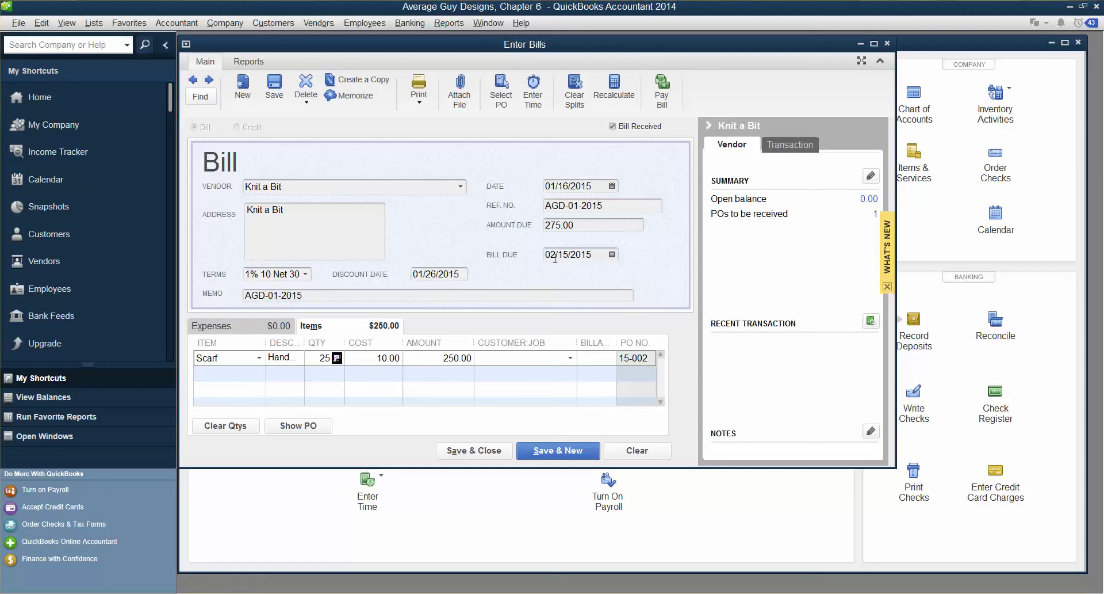
# Step: Check the bill's date and due date, and try to save the bill
pyautogui.moveTo(556, 255); pyautogui.dragTo(581, 255)
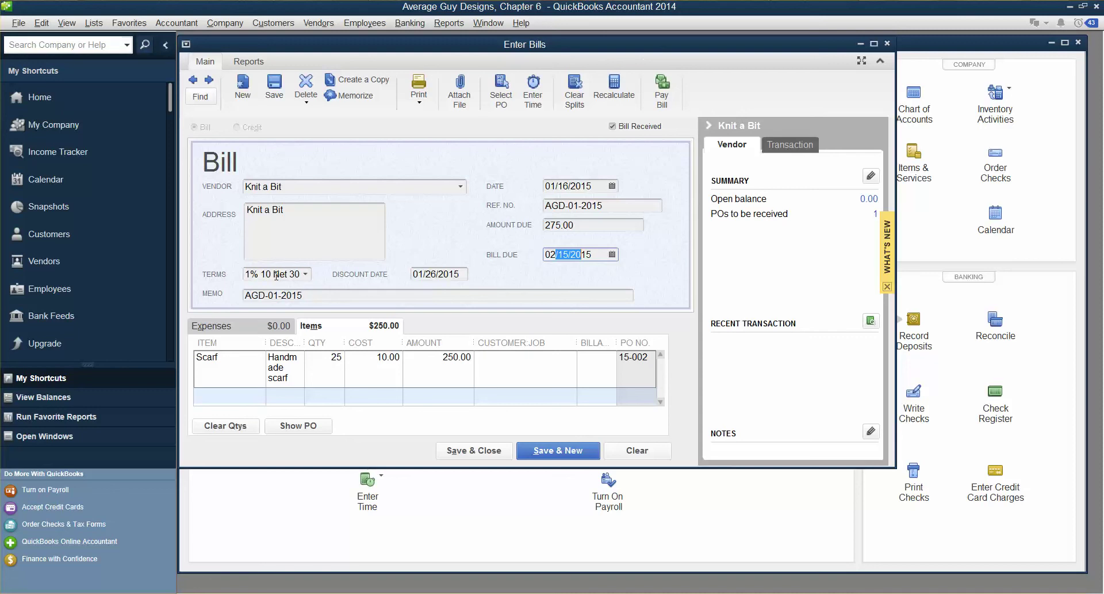
pyautogui.click(566, 186)
pyautogui.doubleClick(560, 186)
pyautogui.click(560, 186)
pyautogui.doubleClick(559, 186)
pyautogui.click(569, 253)
pyautogui.click(537, 451)
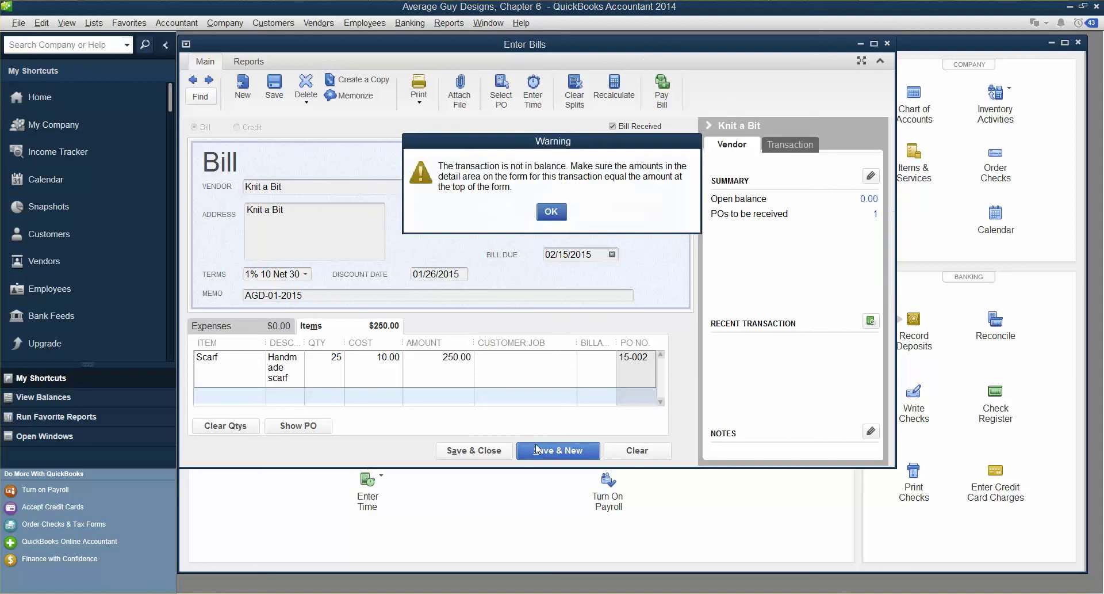
pyautogui.click(551, 212)
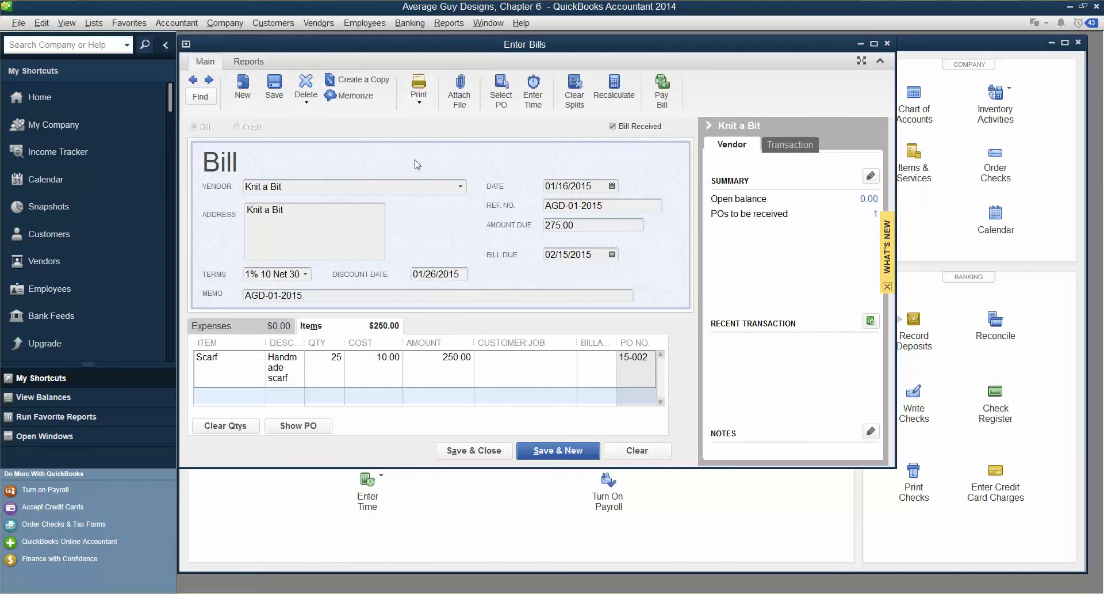
# Step: Enter Shipping Expenses as the account of the bill's 25.00 expense line and check the account list for it
pyautogui.click(241, 332)
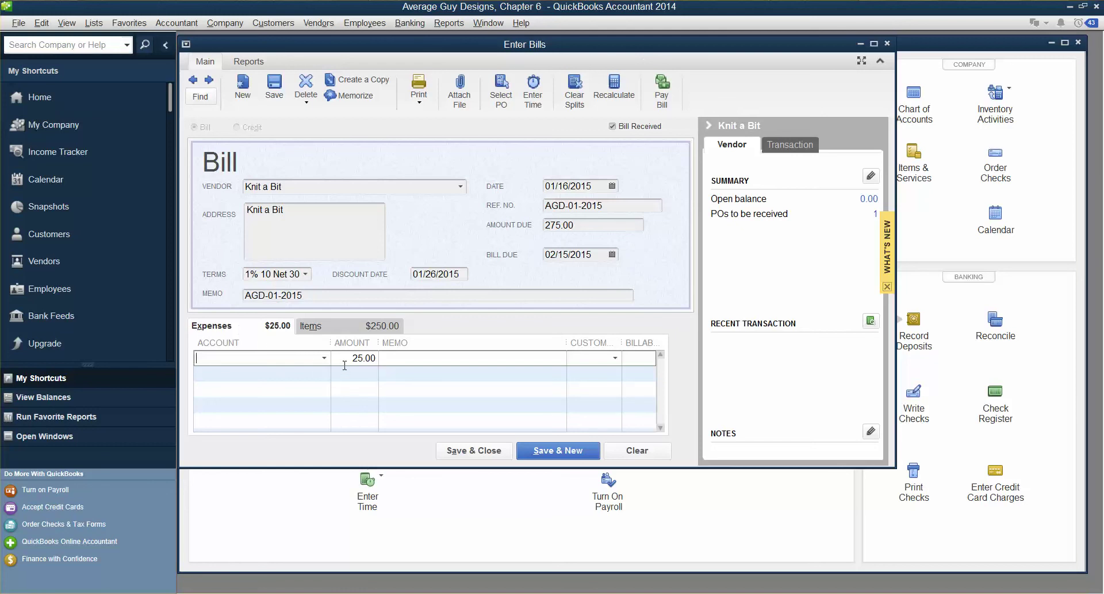
pyautogui.write('S')
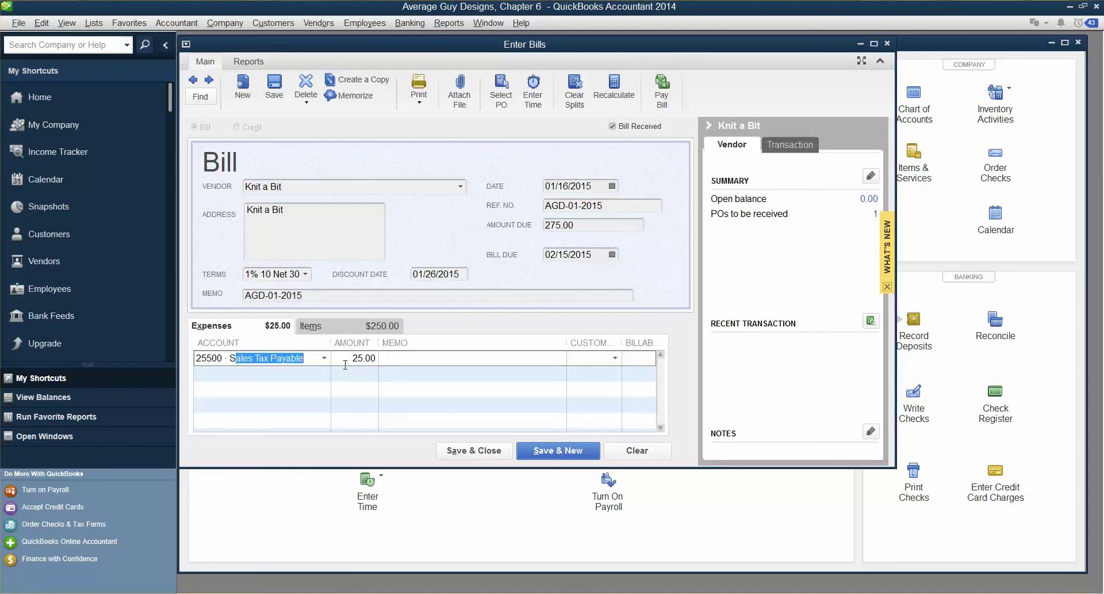
pyautogui.write('h')
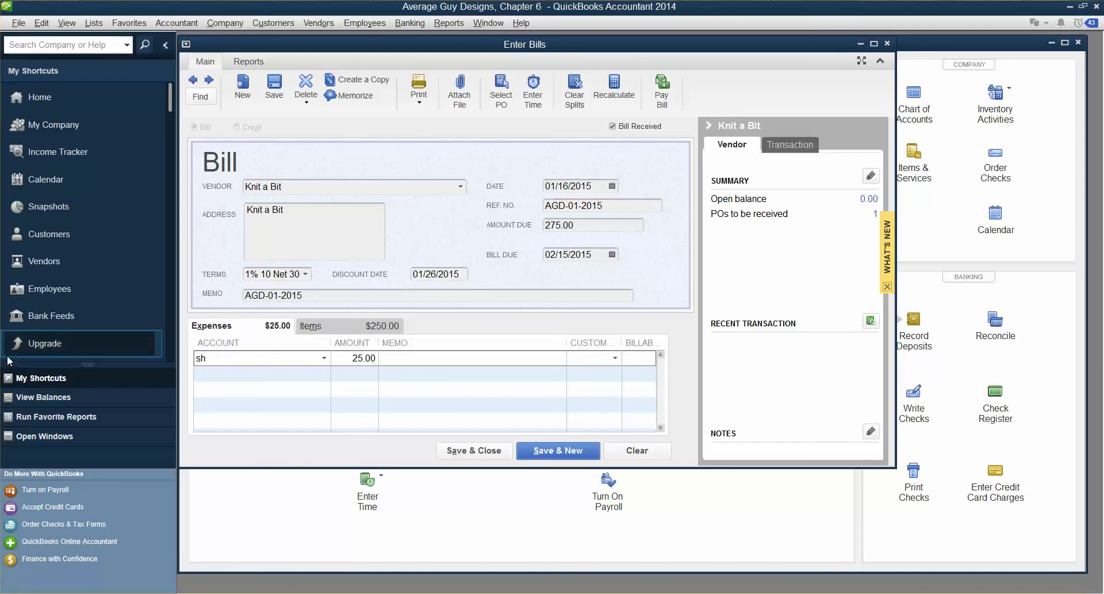
pyautogui.press('Delete')
pyautogui.press('Delete')
pyautogui.write('Sh')
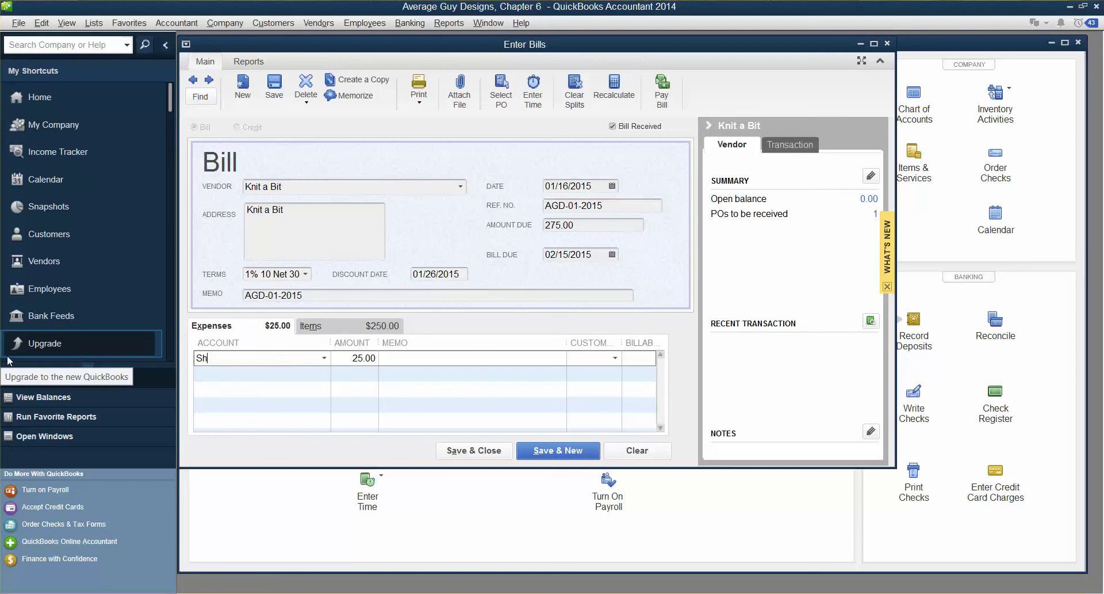
pyautogui.write('ipping Expenses')
pyautogui.click(324, 360)
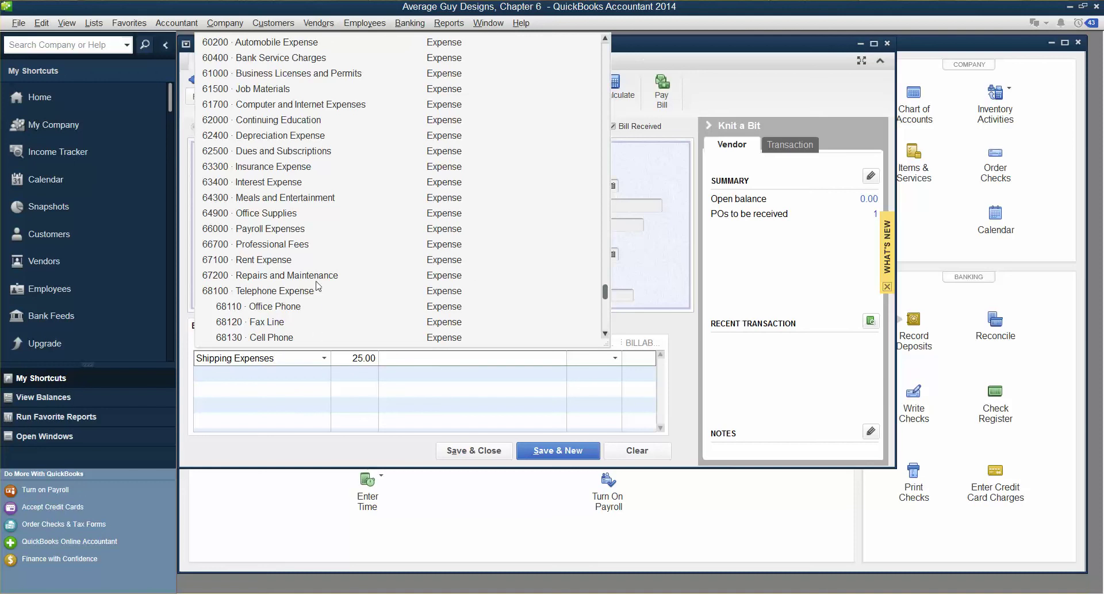
pyautogui.scroll(12, 317, 286)
pyautogui.scroll(2, 316, 283)
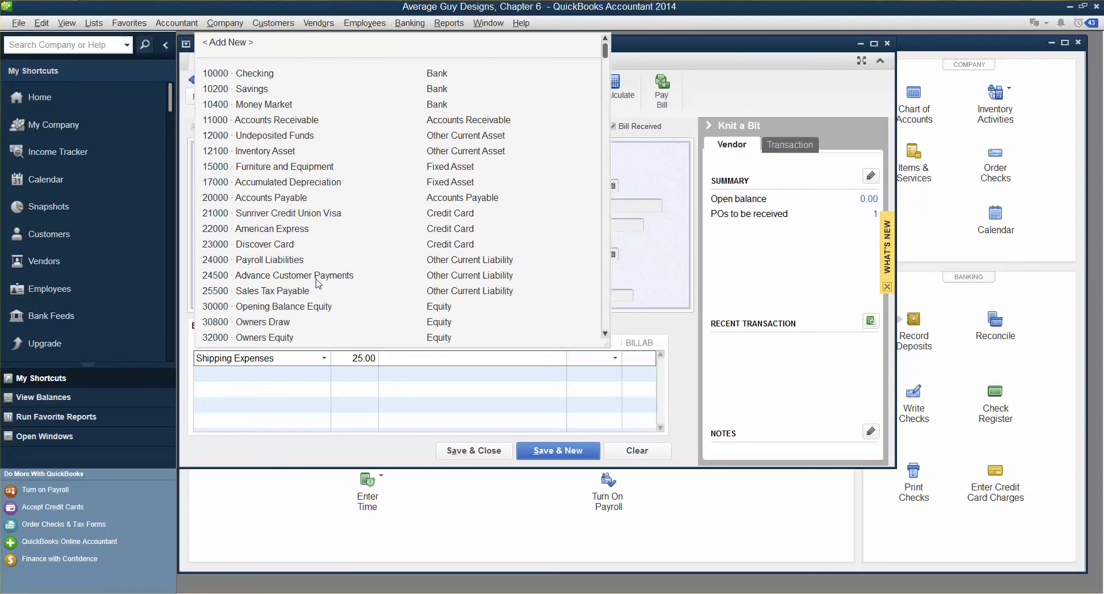
pyautogui.scroll(-5, 318, 283)
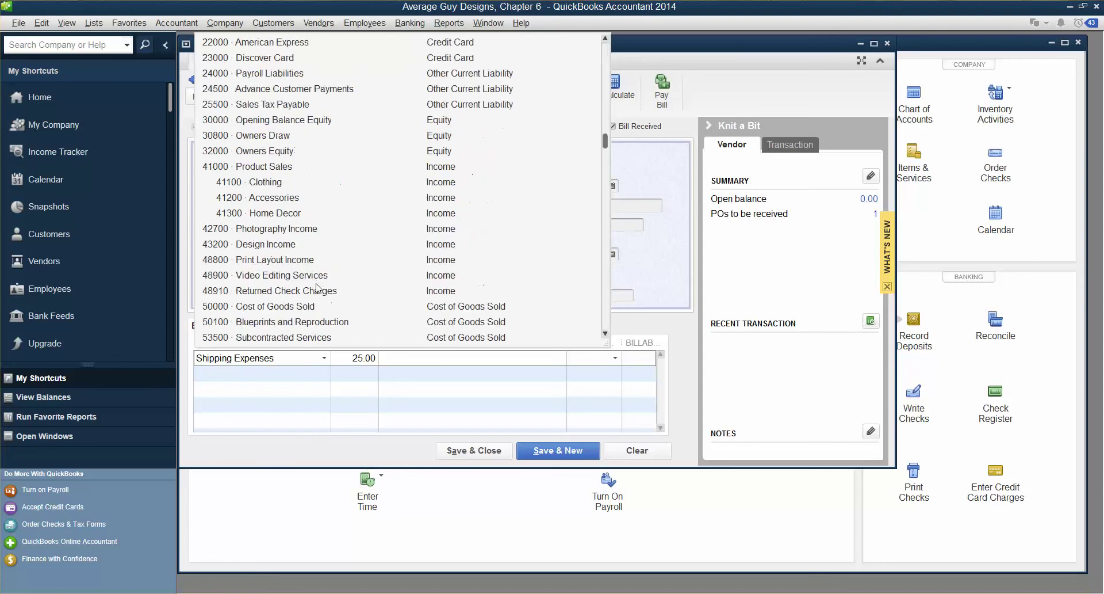
pyautogui.click(290, 363)
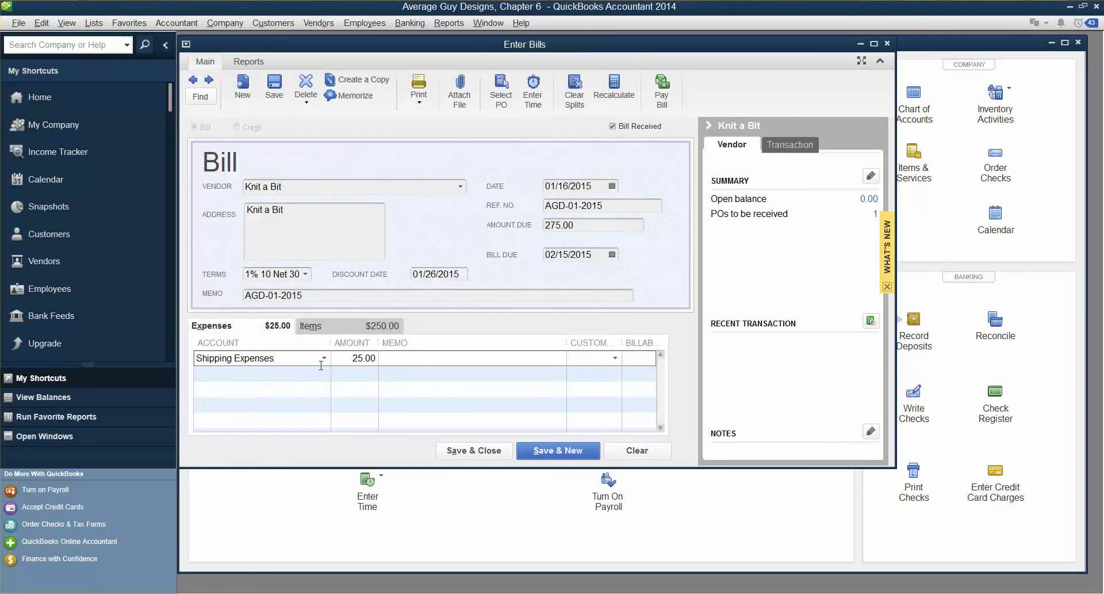
# Step: Set up Shipping Expenses as a new account of type Expense with number 67500
pyautogui.press('Tab')
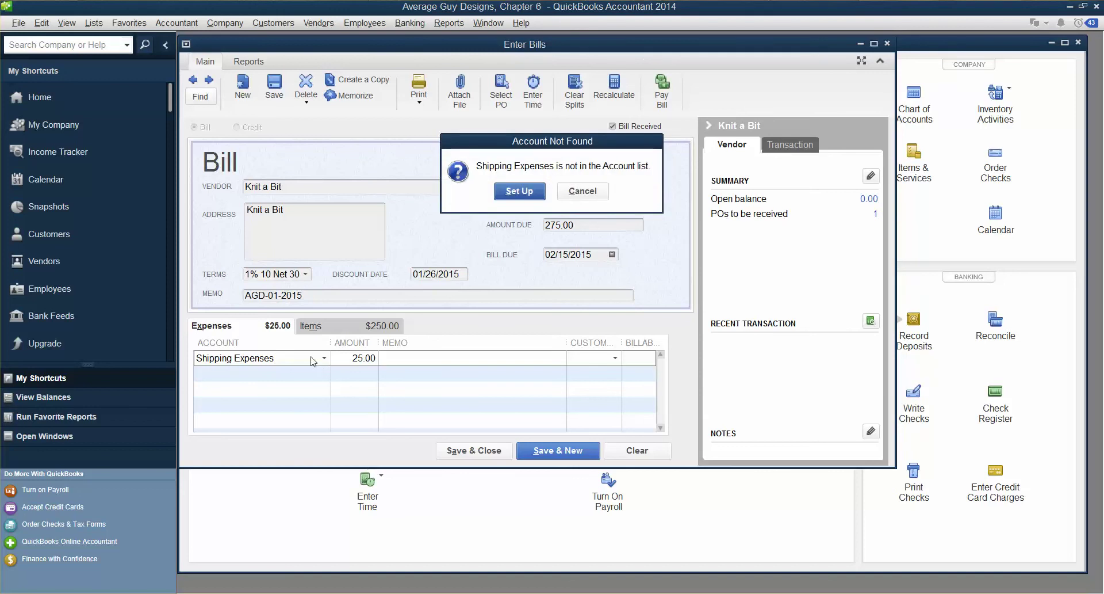
pyautogui.click(525, 192)
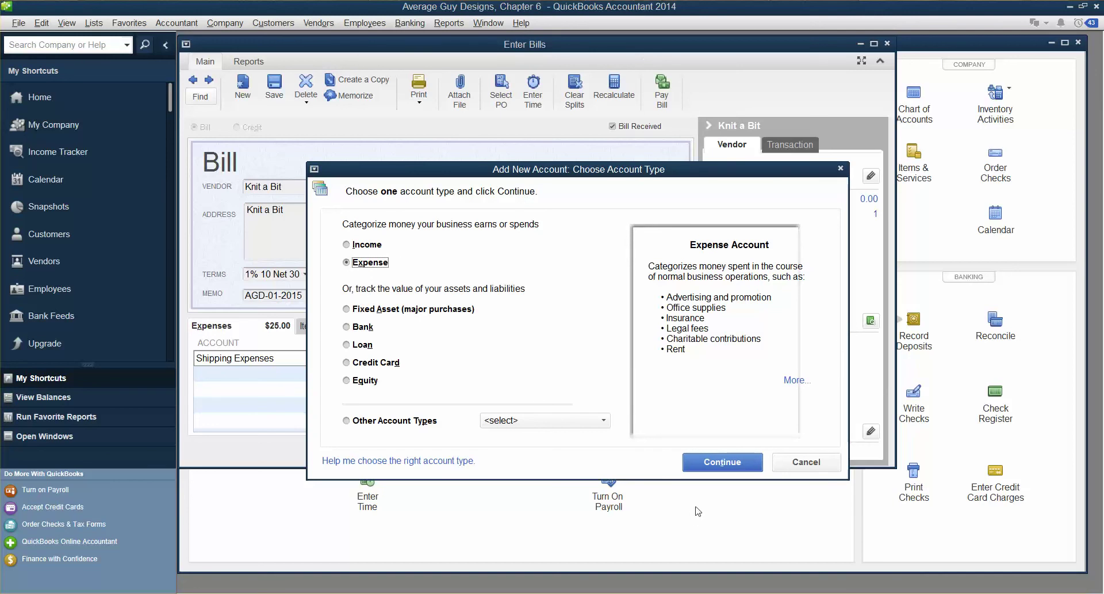
pyautogui.click(713, 464)
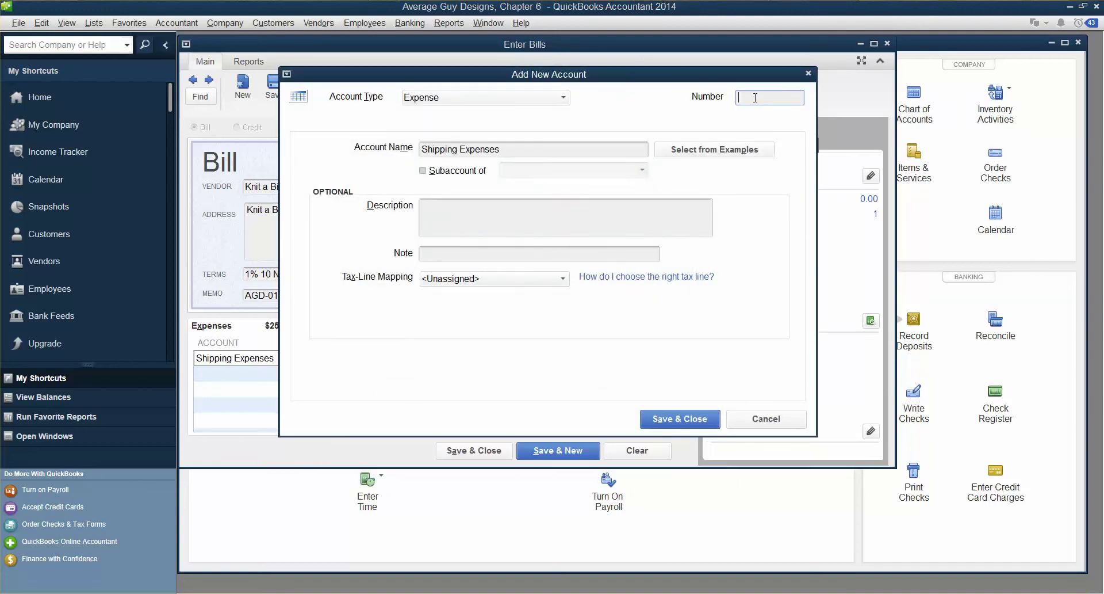
pyautogui.click(747, 98)
pyautogui.write('6')
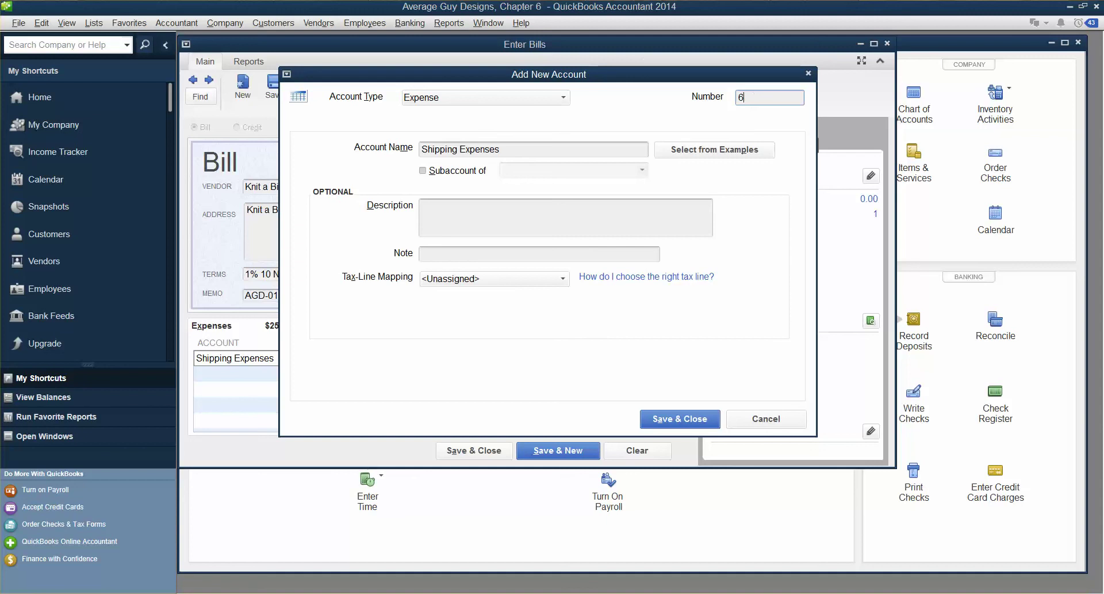
pyautogui.write('7500')
pyautogui.press('Tab')
pyautogui.click(704, 420)
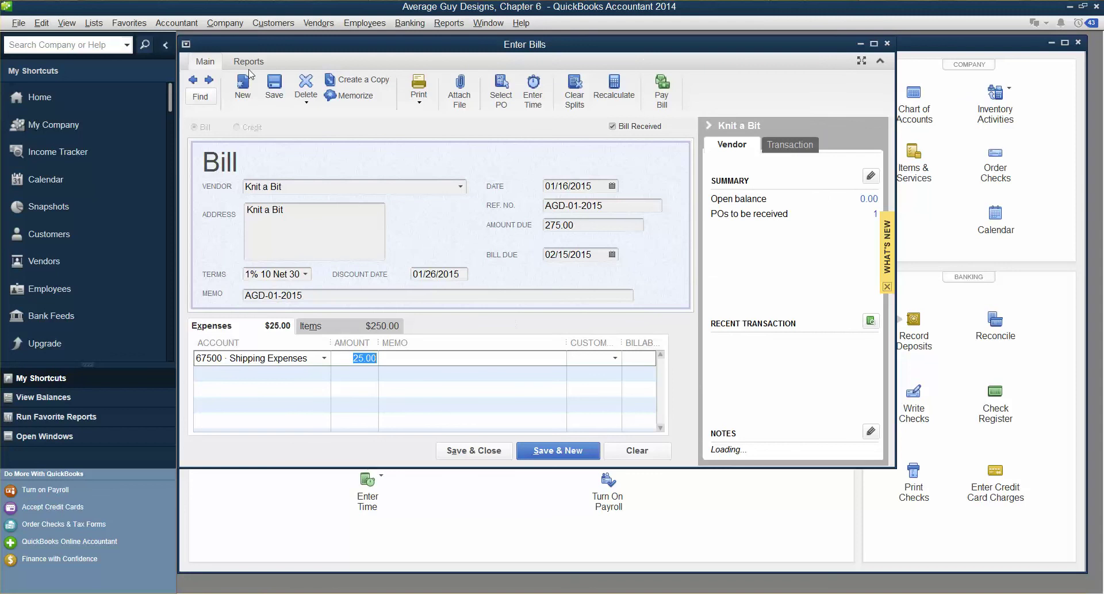
# Step: Save and close the Knit a Bit bill without keeping the changed terms for future bills
pyautogui.click(471, 452)
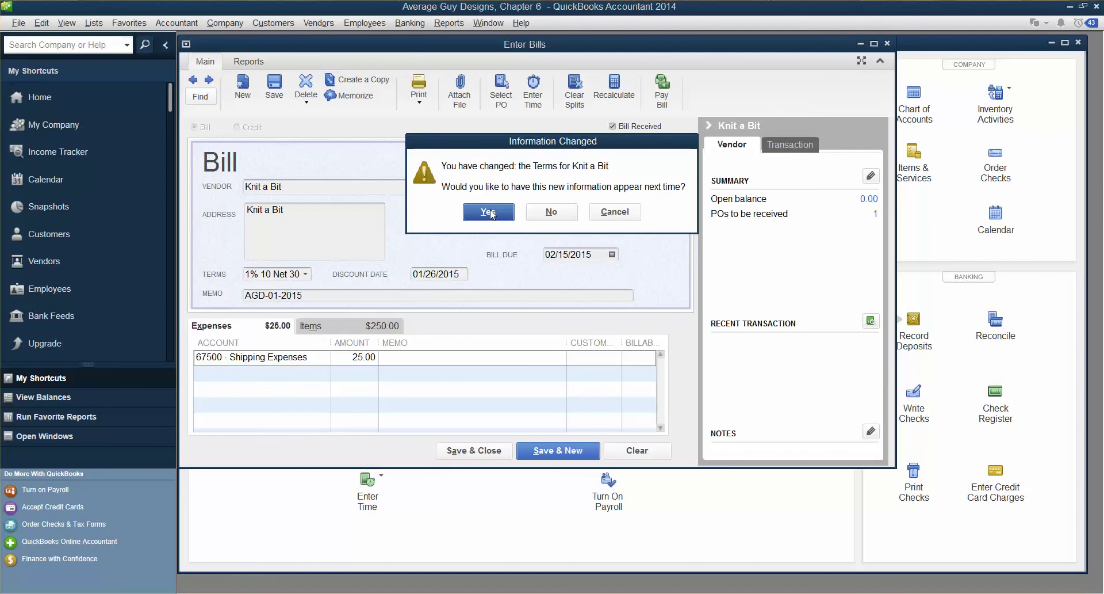
pyautogui.click(551, 212)
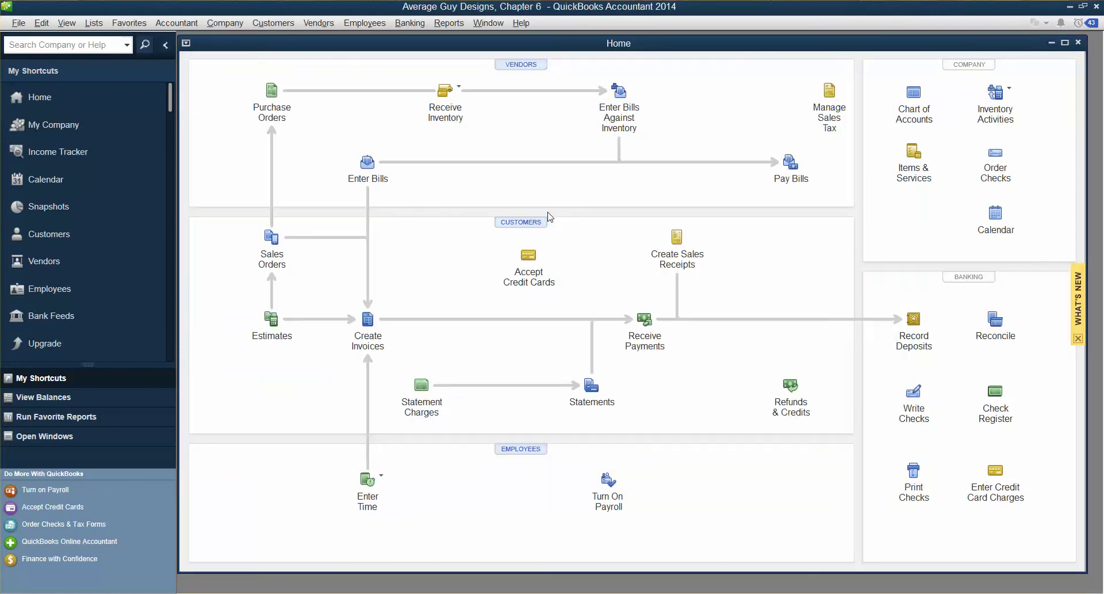